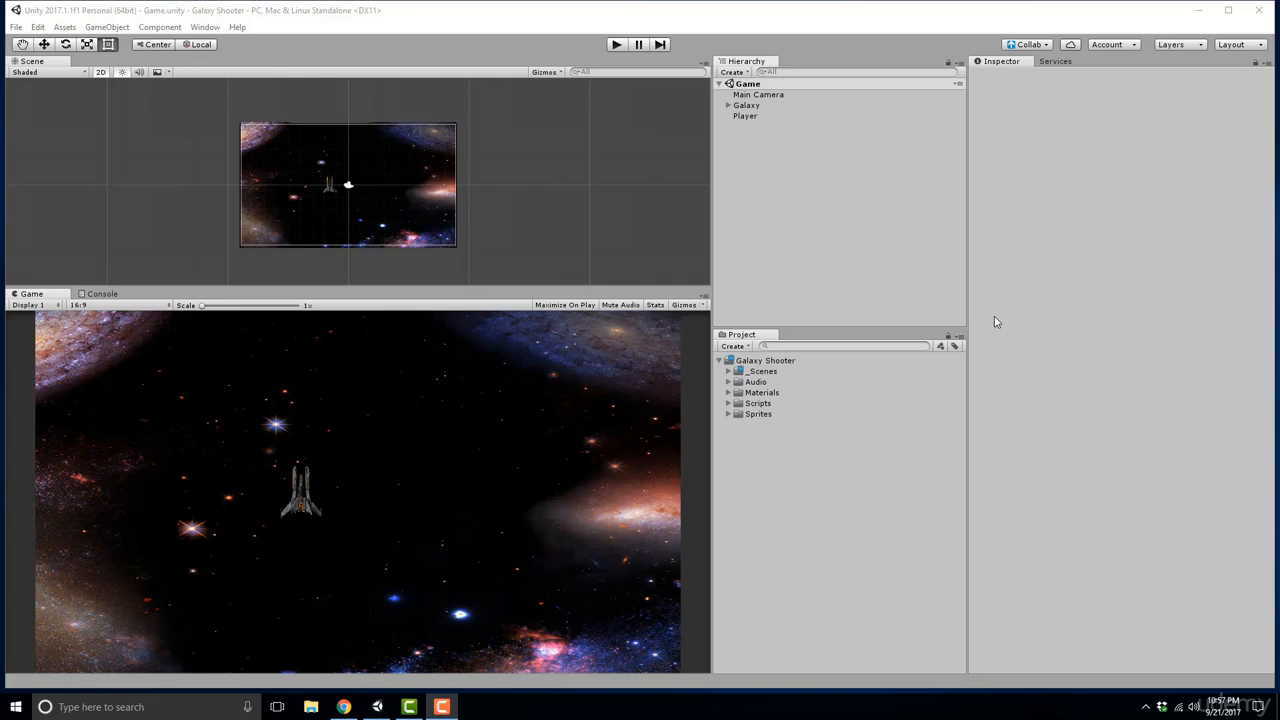
# - Publish the pending Game.unity change through Collab with the description "Implimented player movement"
pyautogui.click(1025, 45)
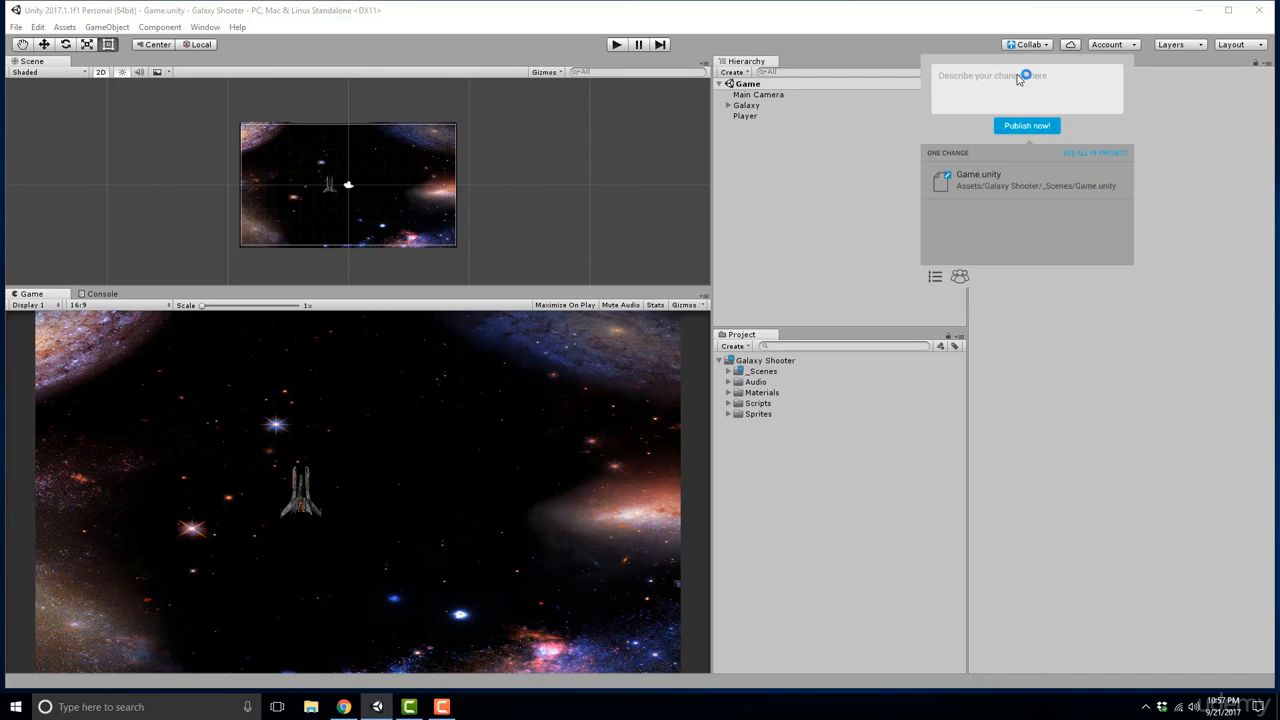
pyautogui.click(1018, 84)
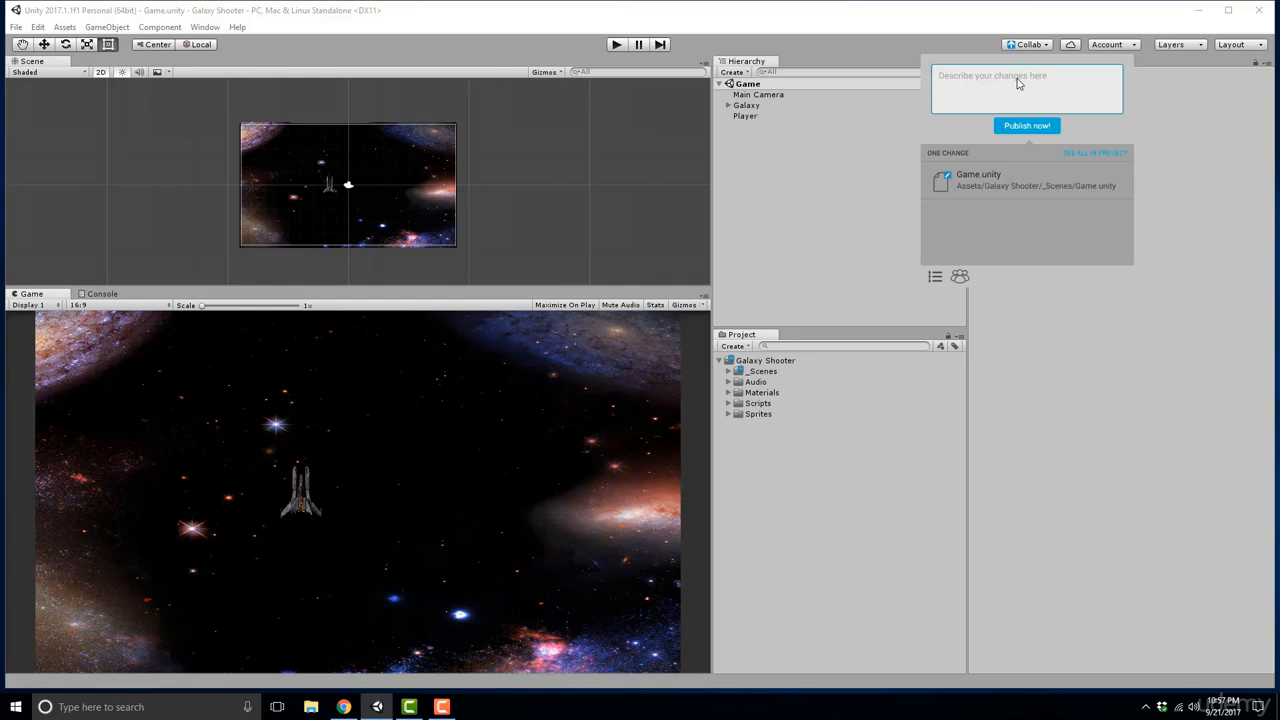
pyautogui.write('Implimented player movement')
pyautogui.click(1027, 125)
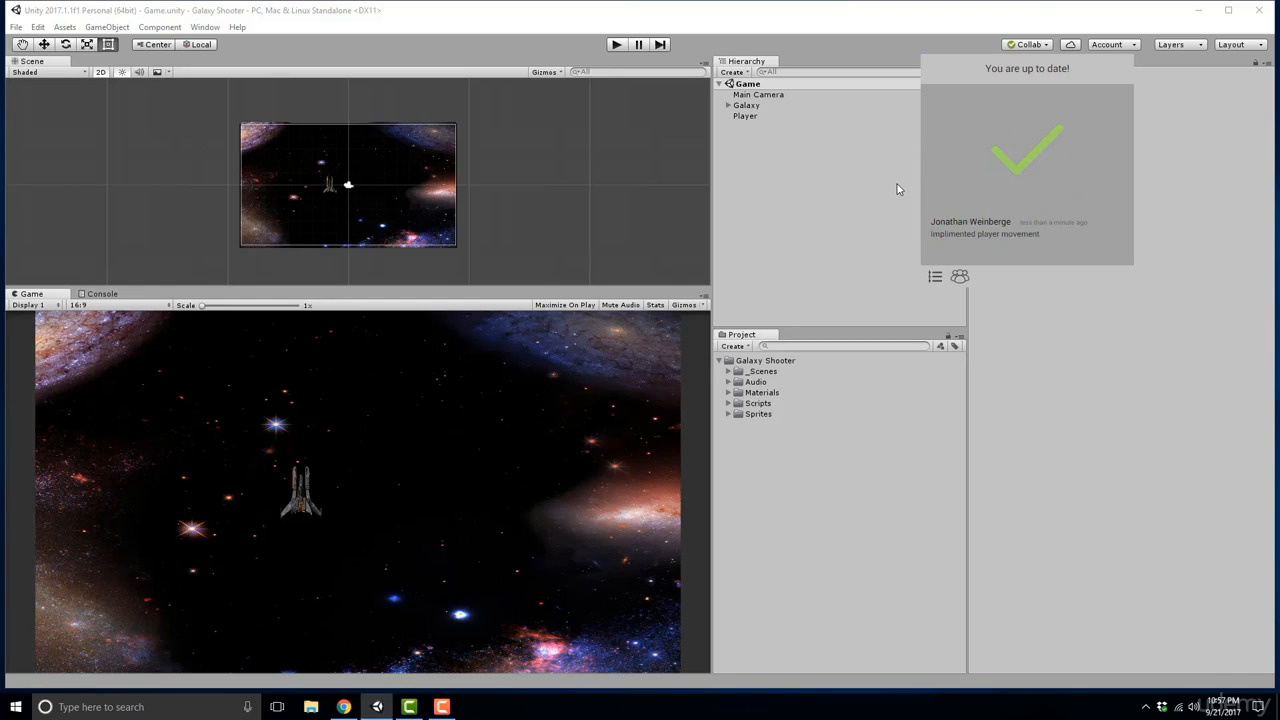
pyautogui.click(863, 217)
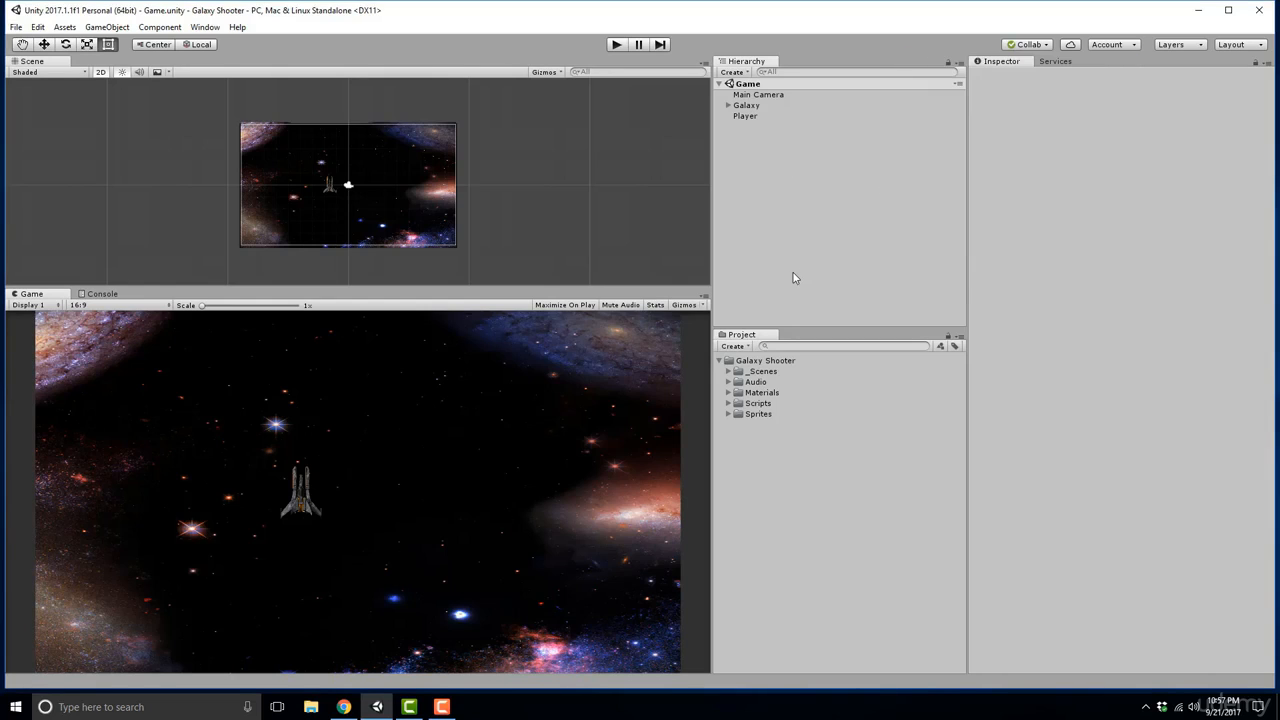
# - Add the laser sprite from the Sprites folder to the Game scene and set its sorting layer to Foreground
pyautogui.doubleClick(760, 414)
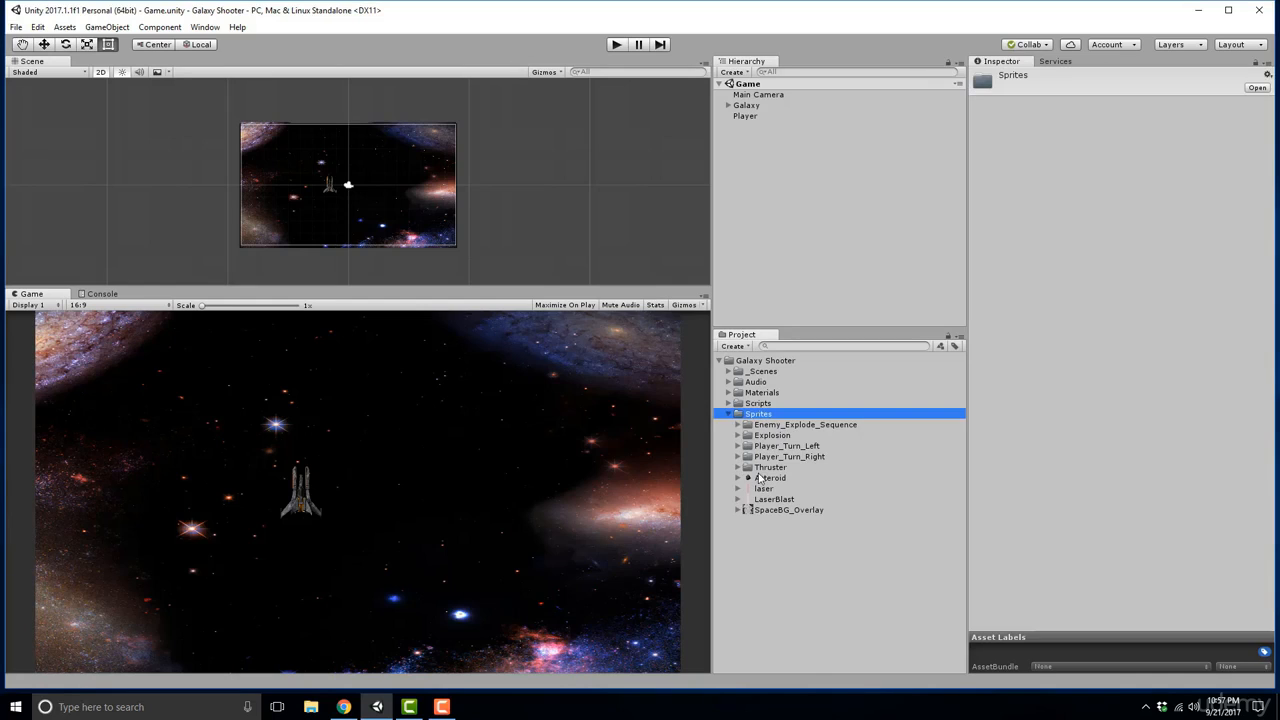
pyautogui.click(763, 489)
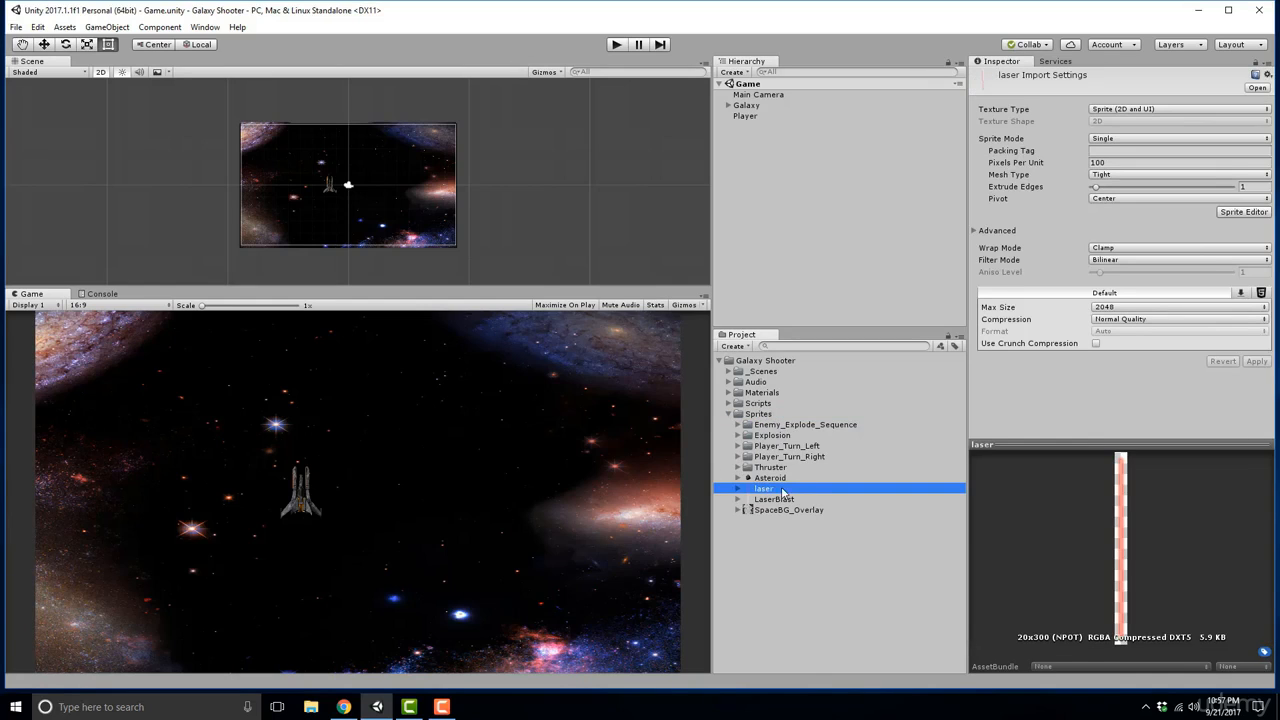
pyautogui.moveTo(768, 489); pyautogui.dragTo(773, 213)
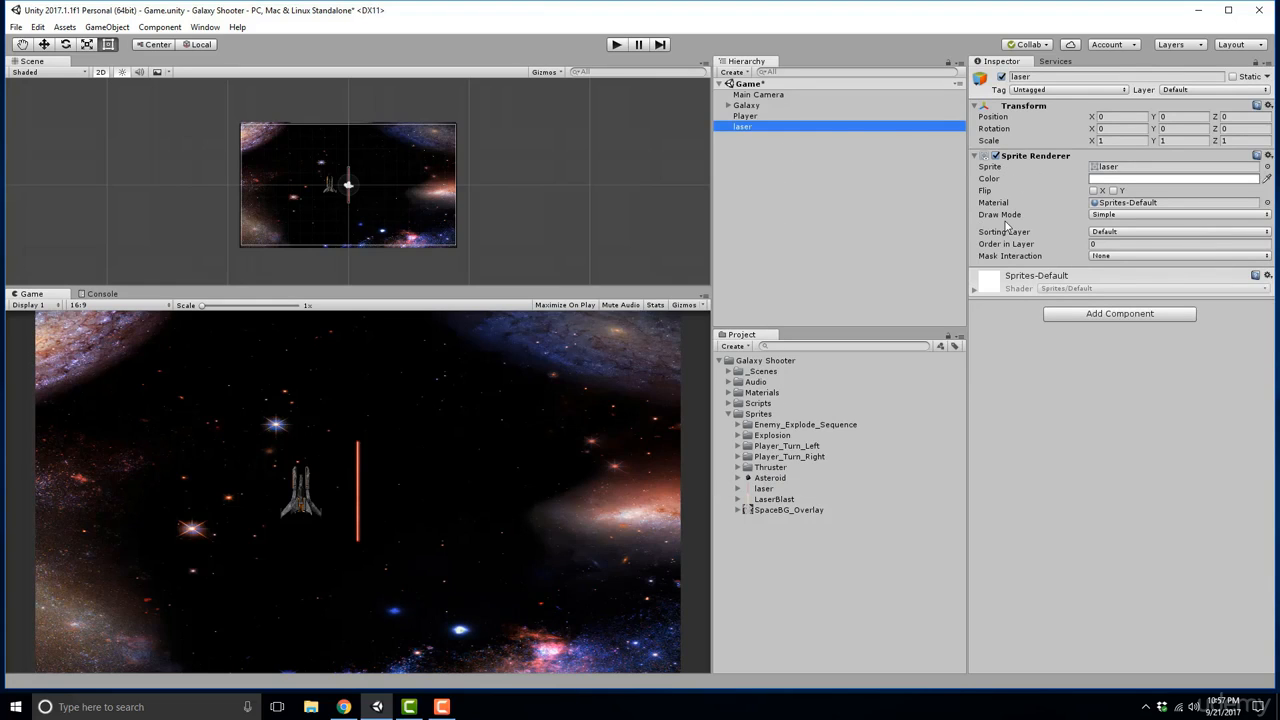
pyautogui.click(1097, 234)
pyautogui.click(1108, 275)
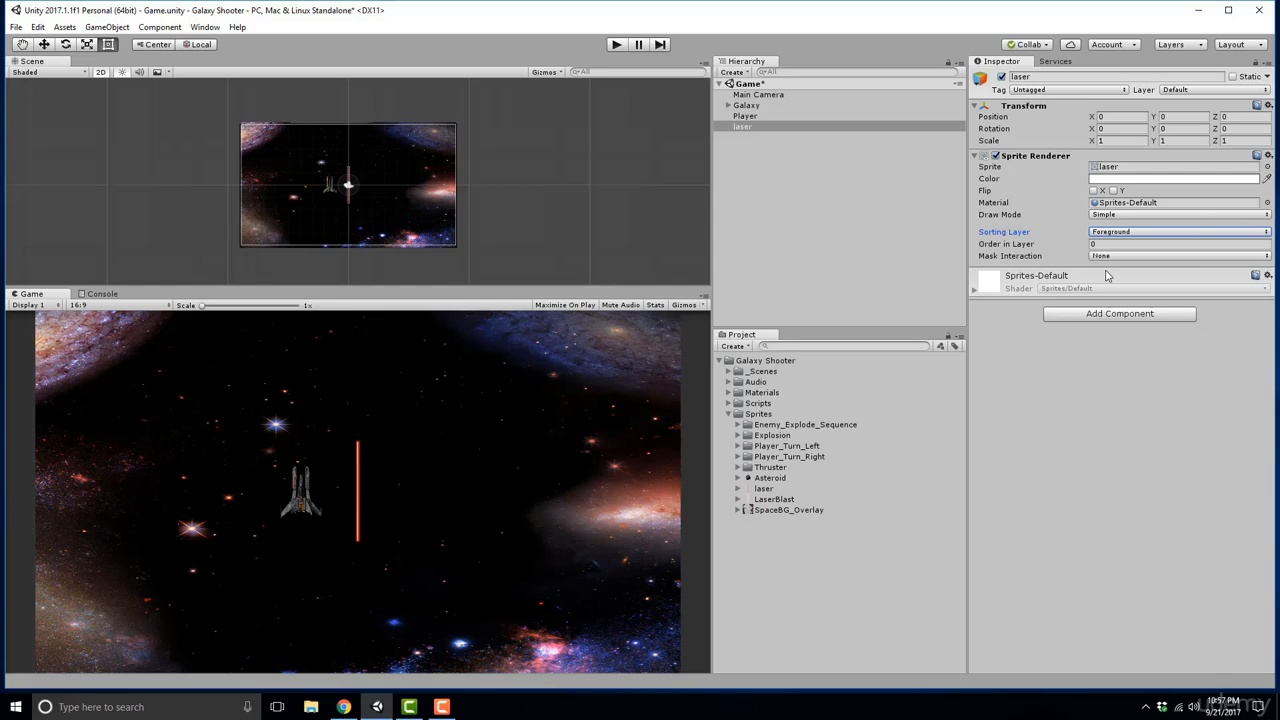
# - Tint the laser's Sprite Renderer cyan-green with hex color 15FFCFFF
pyautogui.click(1101, 179)
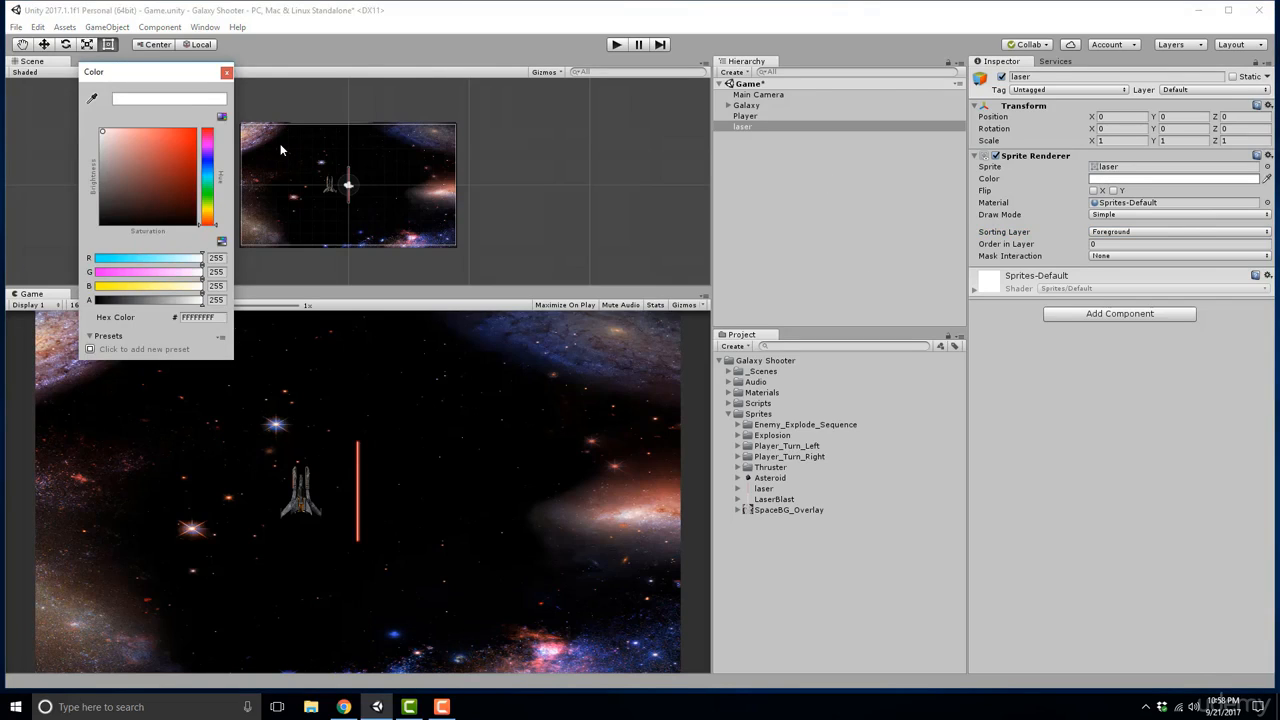
pyautogui.click(203, 173)
pyautogui.click(205, 176)
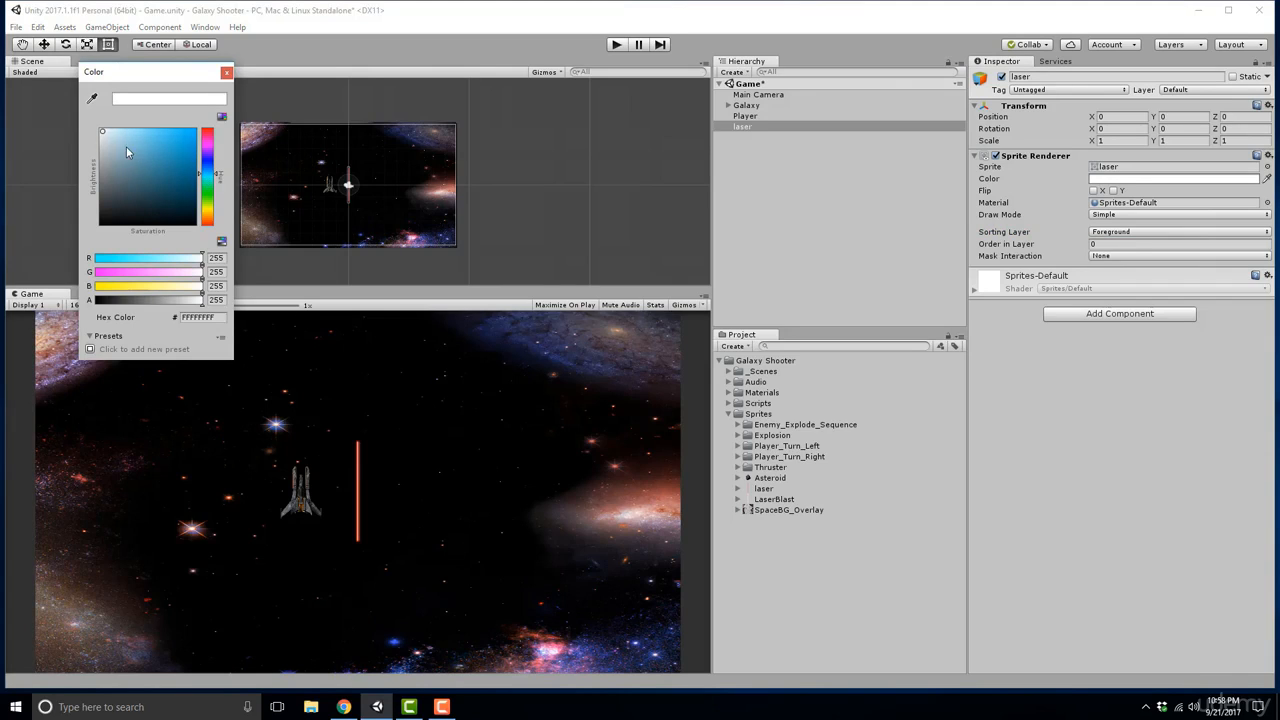
pyautogui.moveTo(156, 159)
pyautogui.mouseDown()
pyautogui.moveTo(181, 144)
pyautogui.moveTo(164, 133)
pyautogui.moveTo(199, 124)
pyautogui.moveTo(180, 143)
pyautogui.moveTo(168, 116)
pyautogui.moveTo(186, 116)
pyautogui.mouseUp()
pyautogui.click(203, 180)
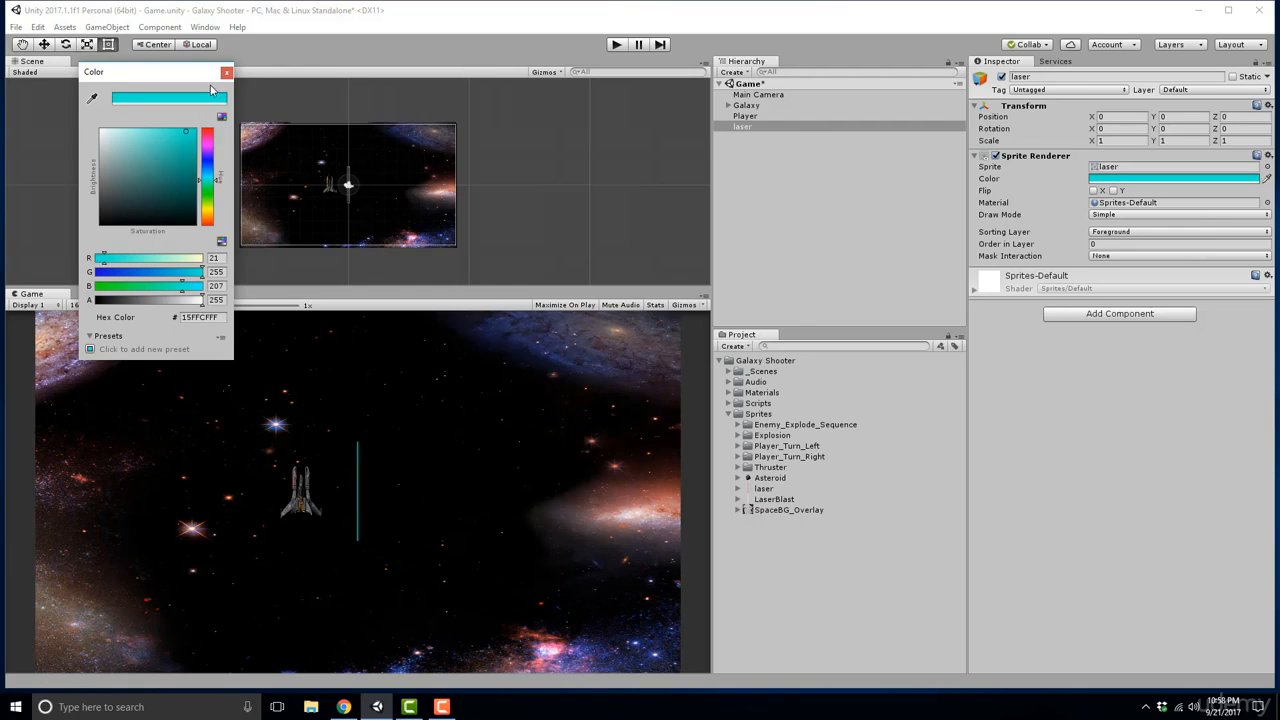
pyautogui.click(226, 72)
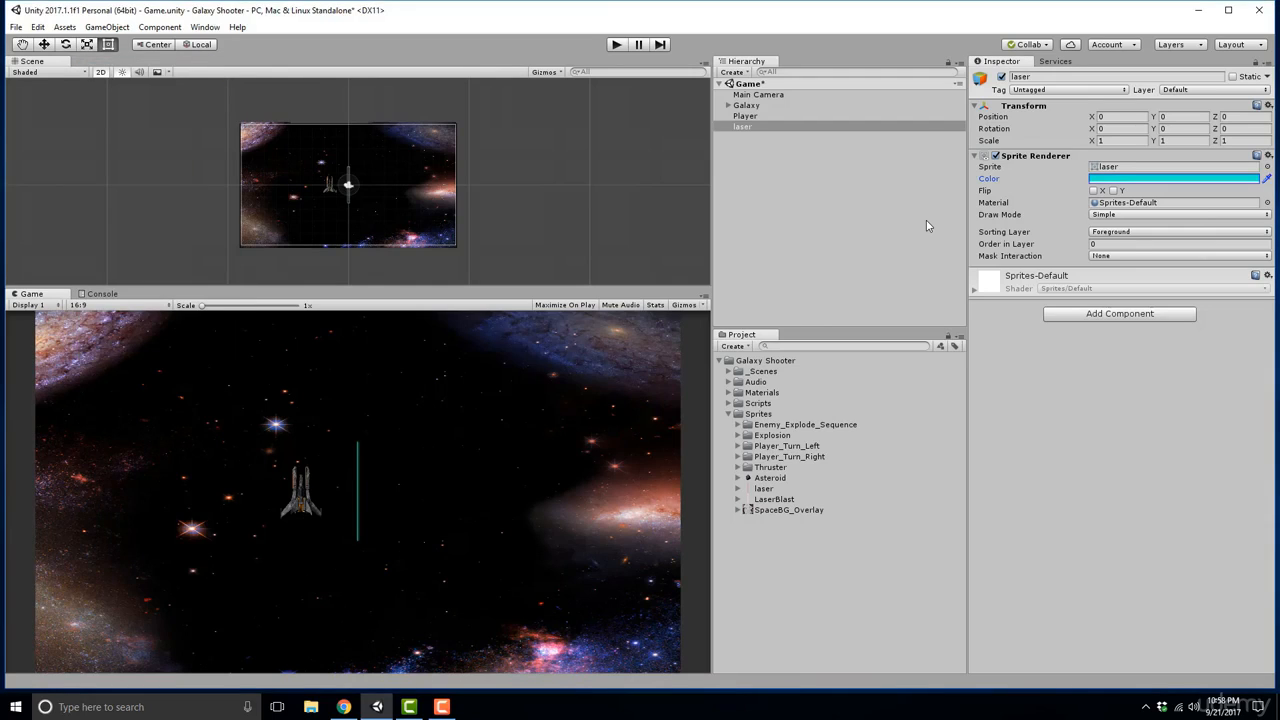
# - Scale the laser to X 0.45, Y 0.3 and Z 0.45
pyautogui.click(1118, 140)
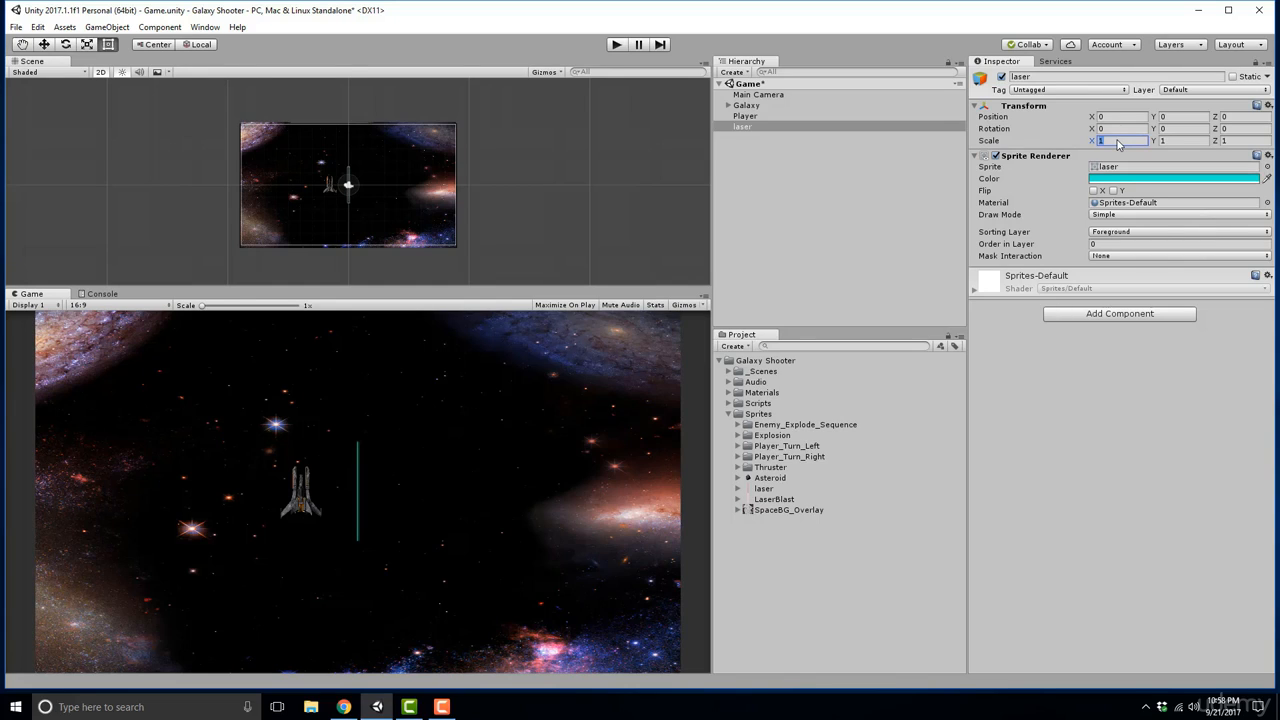
pyautogui.write('0.45')
pyautogui.press('Tab')
pyautogui.write('0.3')
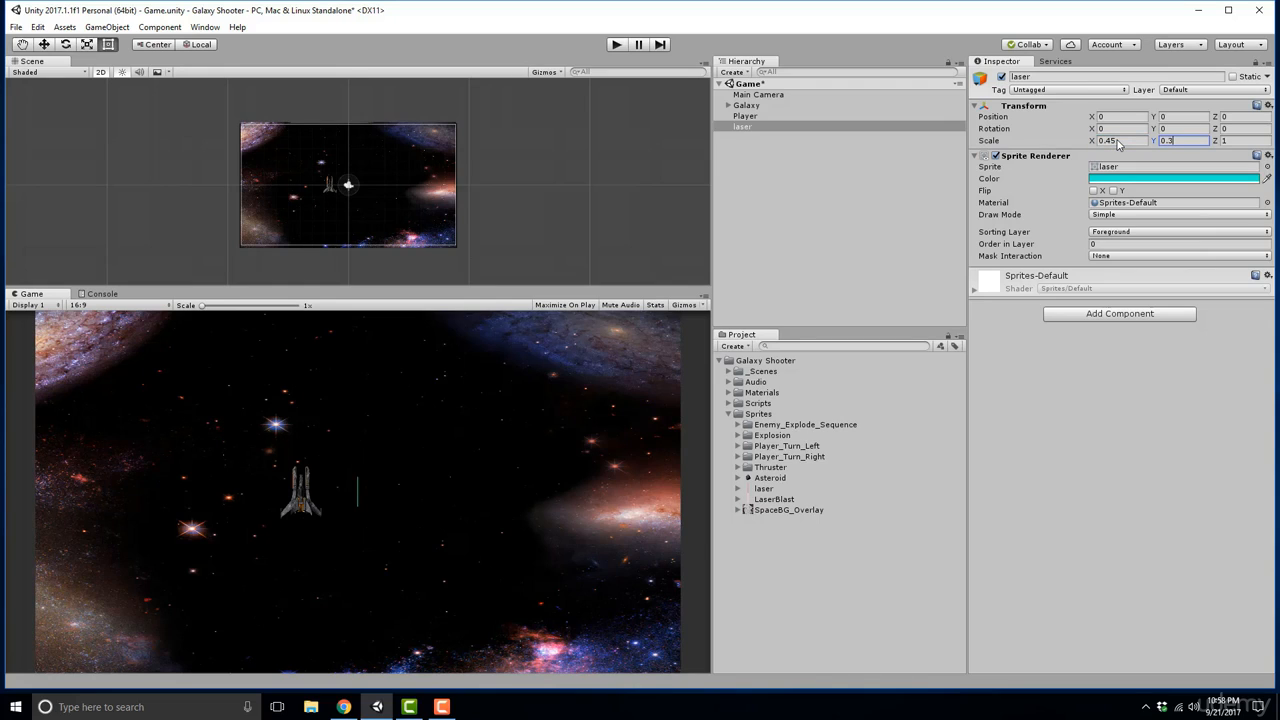
pyautogui.press('Tab')
pyautogui.write('0.45')
pyautogui.press('BackSpace')
pyautogui.press('BackSpace')
pyautogui.press('BackSpace')
pyautogui.press('BackSpace')
pyautogui.write('0.45')
pyautogui.click(782, 170)
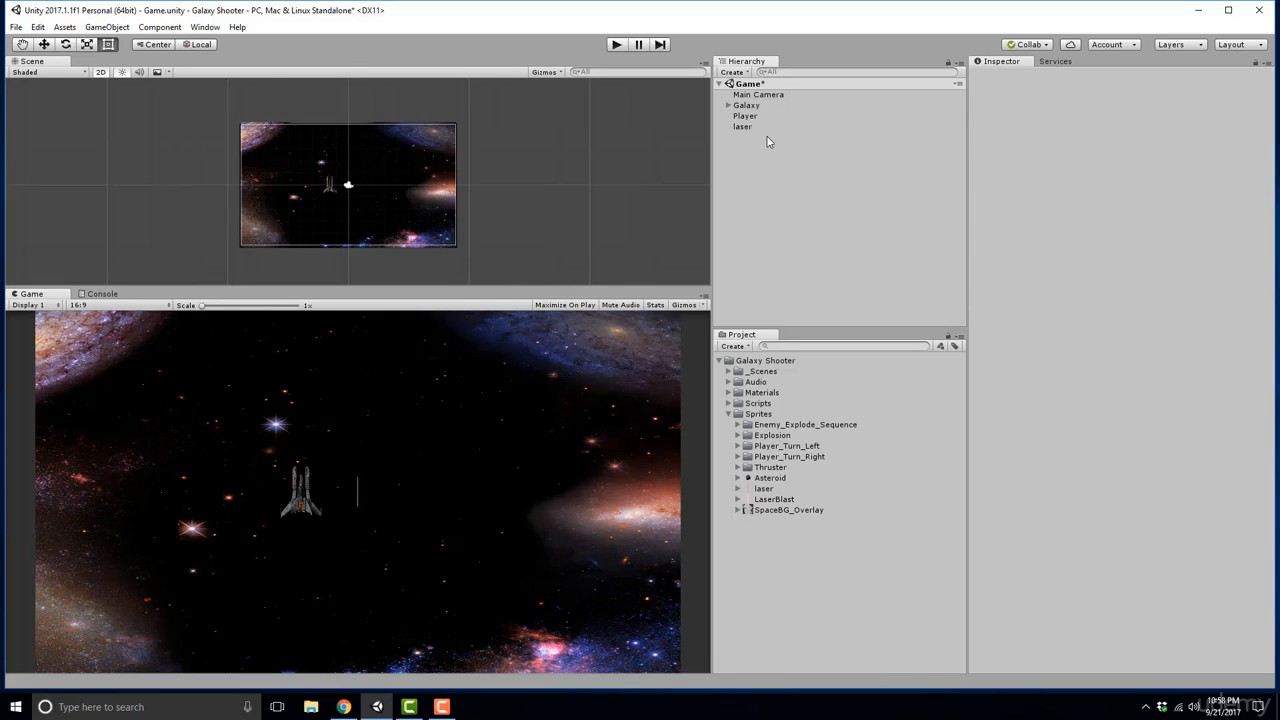
pyautogui.click(758, 127)
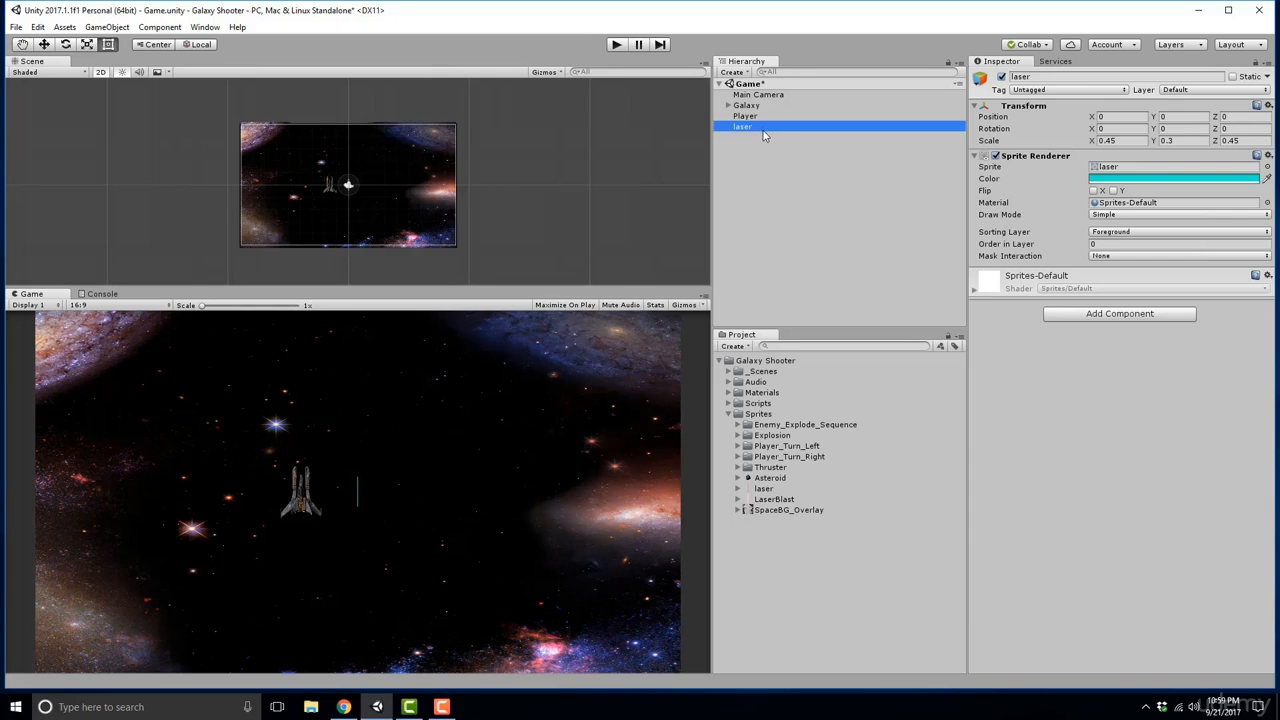
pyautogui.click(766, 176)
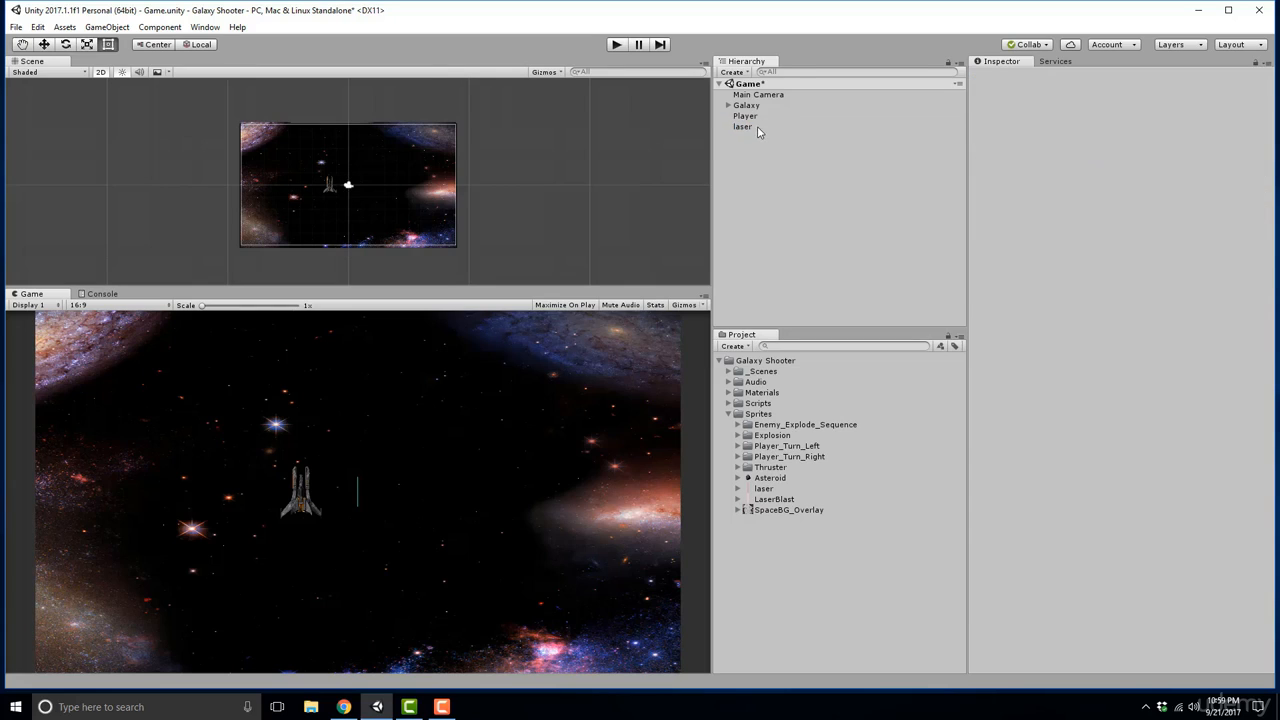
pyautogui.click(743, 127)
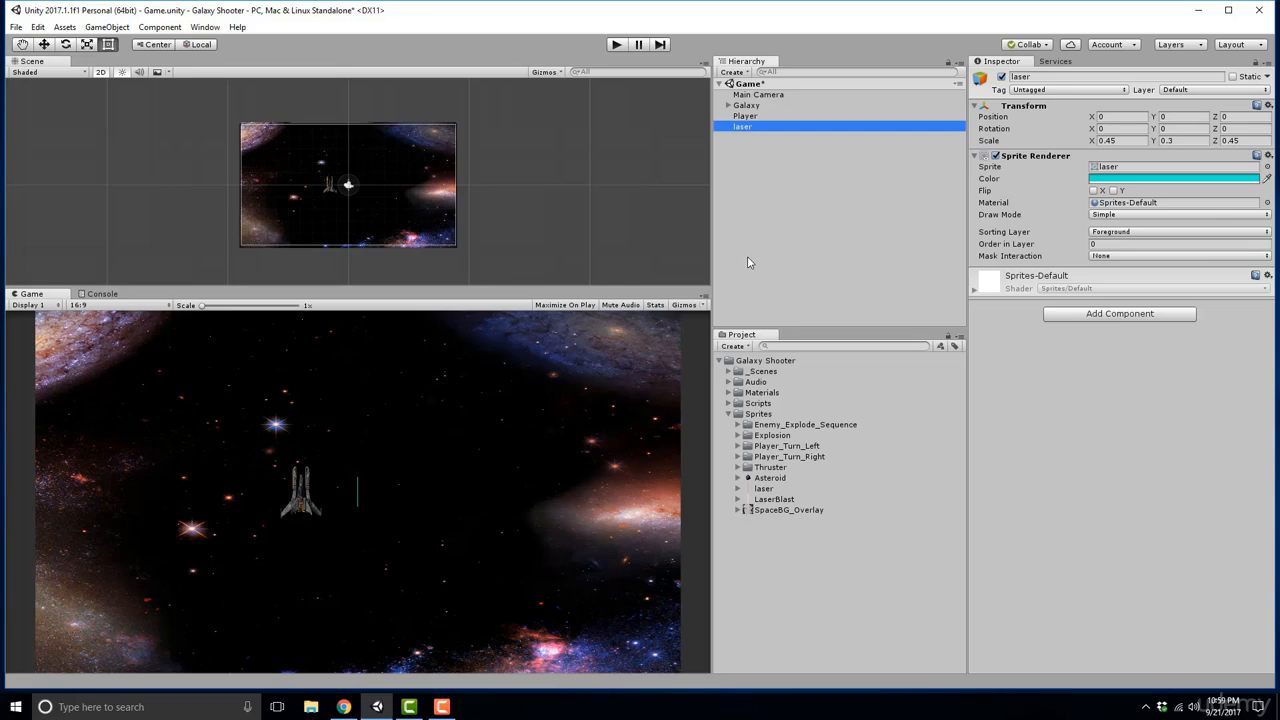
# - Set the Player's X position to 0
pyautogui.click(745, 116)
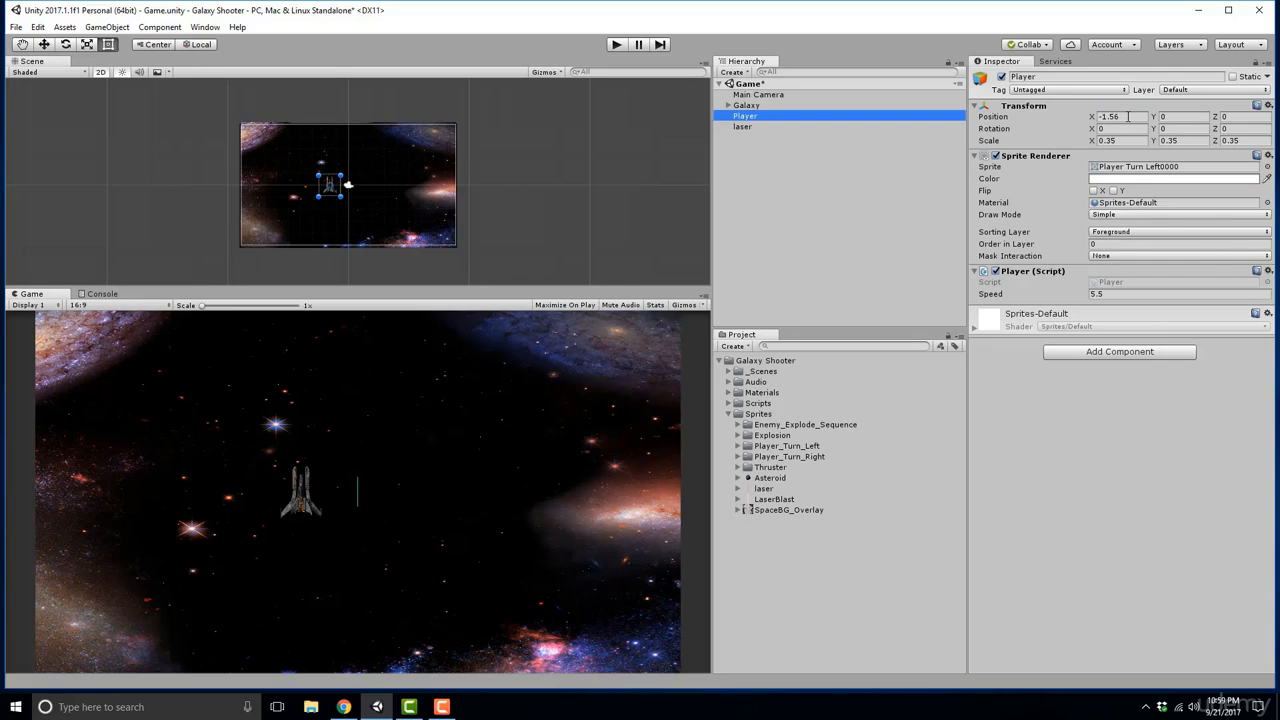
pyautogui.click(1120, 117)
pyautogui.write('0')
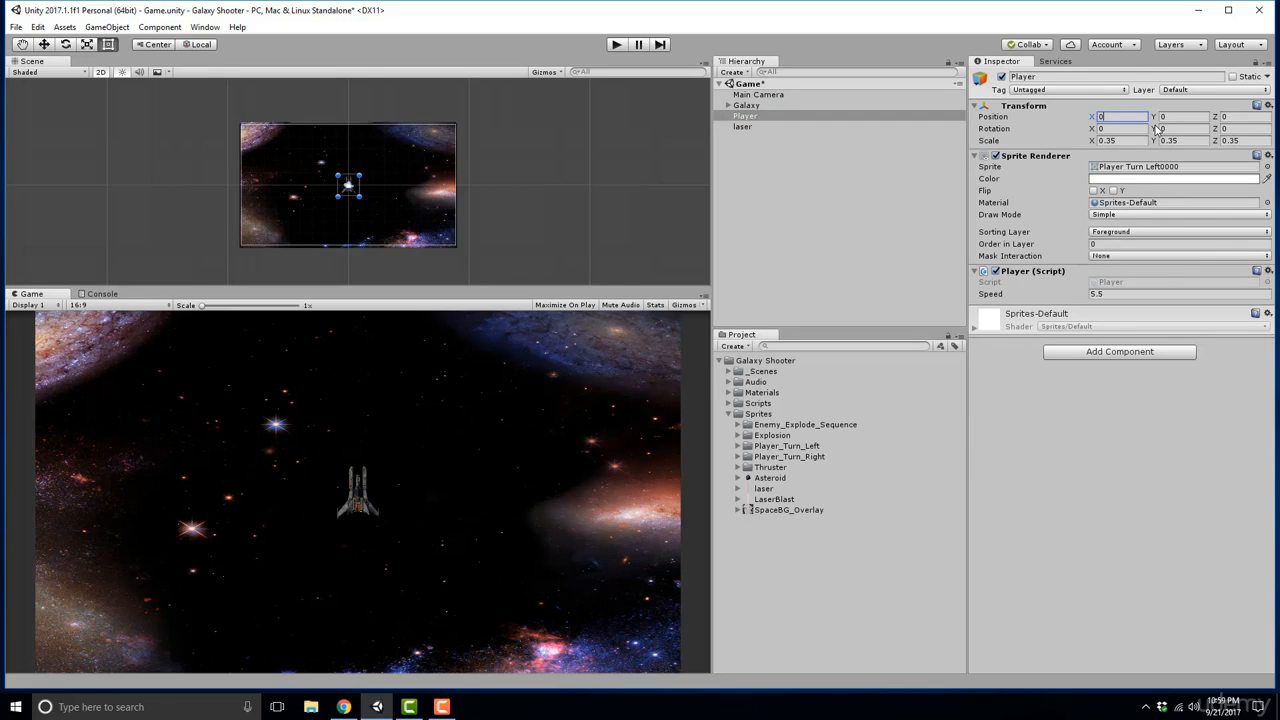
# - Set the laser's Y position to 0.88 so it sits at the ship's nose
pyautogui.click(758, 127)
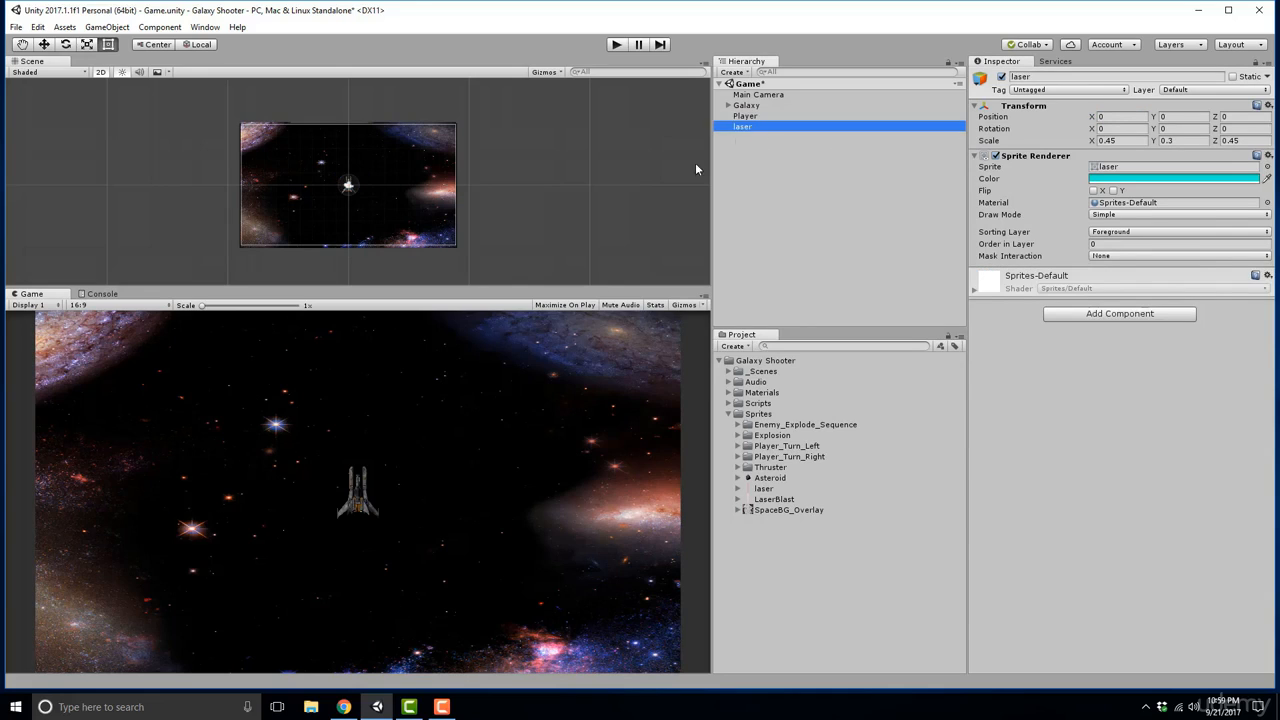
pyautogui.click(1156, 117)
pyautogui.write('0.37')
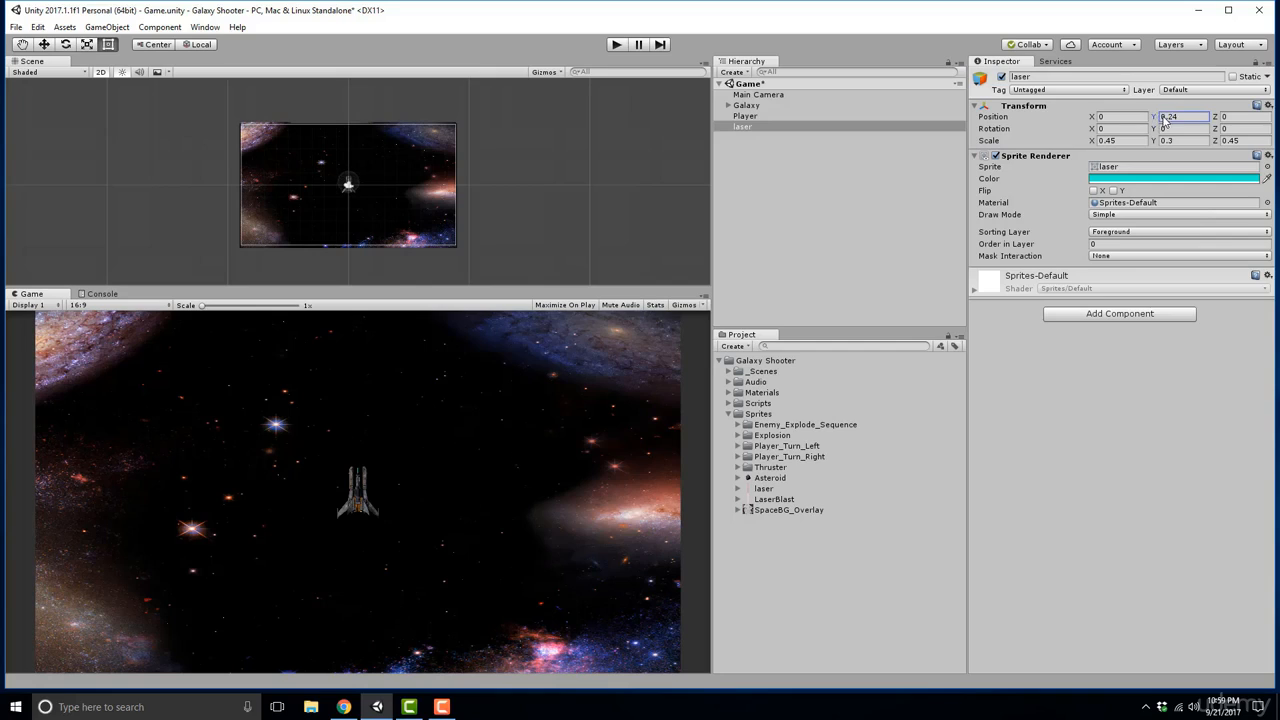
pyautogui.press('BackSpace')
pyautogui.press('BackSpace')
pyautogui.write('88')
# - Toggle the laser's Sprite Renderer off and on repeatedly to preview it in front of the ship
pyautogui.click(995, 156)
pyautogui.click(995, 156)
pyautogui.click(995, 156)
pyautogui.click(995, 156)
pyautogui.click(995, 156)
pyautogui.click(995, 156)
pyautogui.click(995, 156)
pyautogui.click(995, 156)
pyautogui.click(995, 156)
pyautogui.click(995, 156)
pyautogui.click(995, 156)
pyautogui.click(995, 156)
pyautogui.click(995, 156)
# - Move the laser to Y position 0 and return it to 0.88
pyautogui.click(1182, 117)
pyautogui.write('0')
pyautogui.press('Return')
pyautogui.write('.88')
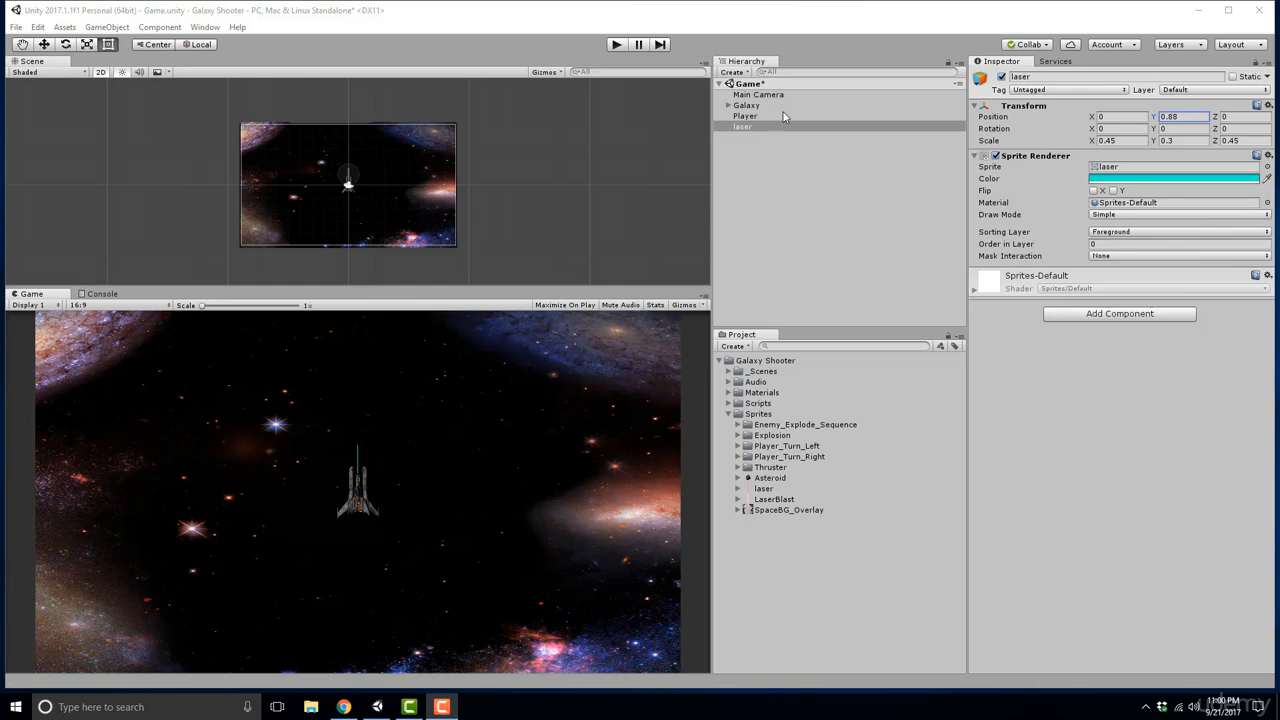
# - Duplicate the laser object seven times in the scene
pyautogui.click(756, 129)
pyautogui.hotkey('ctrl', 'd')
pyautogui.hotkey('ctrl', 'd')
pyautogui.hotkey('ctrl', 'd')
pyautogui.hotkey('ctrl', 'd')
pyautogui.hotkey('ctrl', 'd')
pyautogui.hotkey('ctrl', 'd')
pyautogui.hotkey('ctrl', 'd')
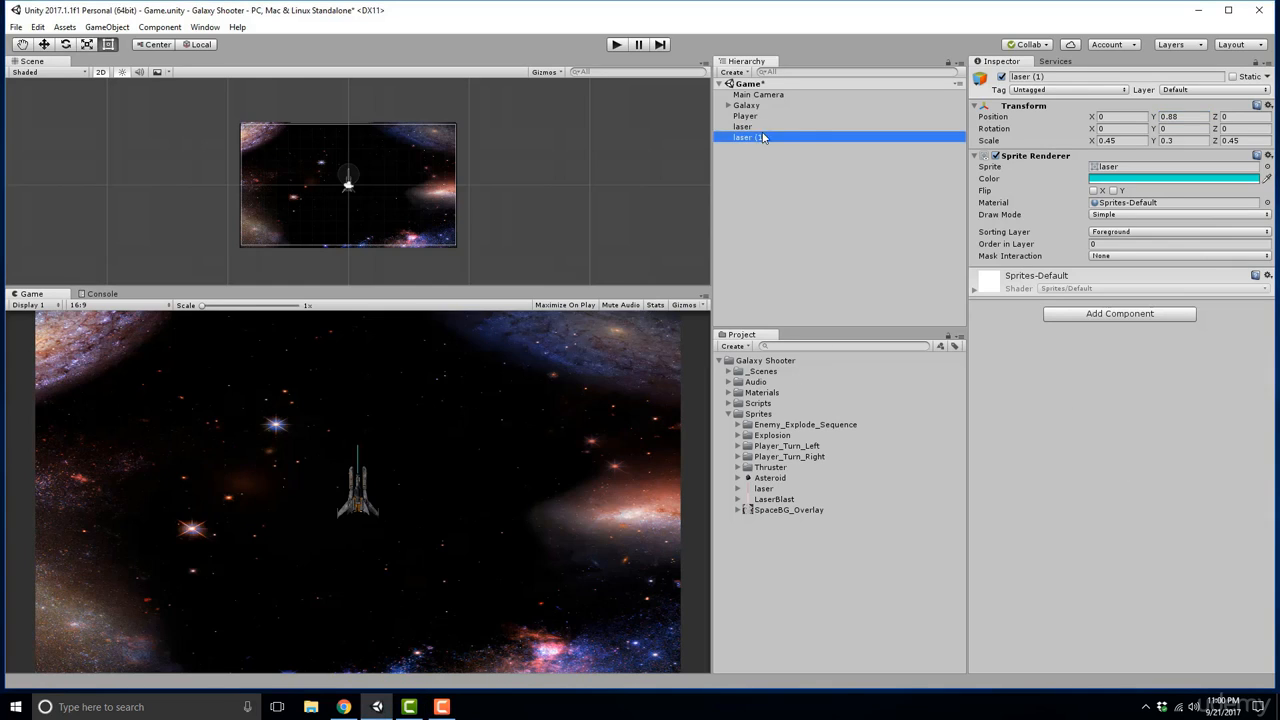
# - Delete the duplicates laser (1) through laser (7), keeping the original laser selected
pyautogui.click(769, 169)
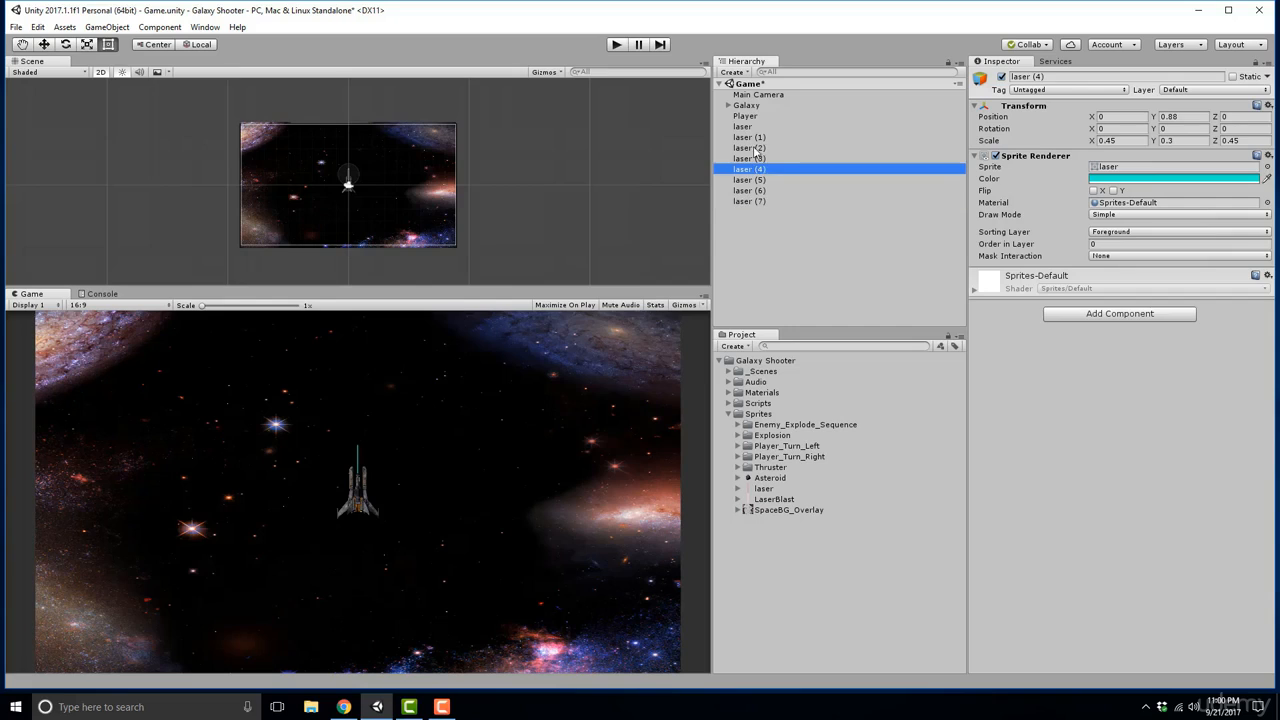
pyautogui.click(758, 139)
pyautogui.click(764, 170)
pyautogui.click(766, 192)
pyautogui.click(762, 140)
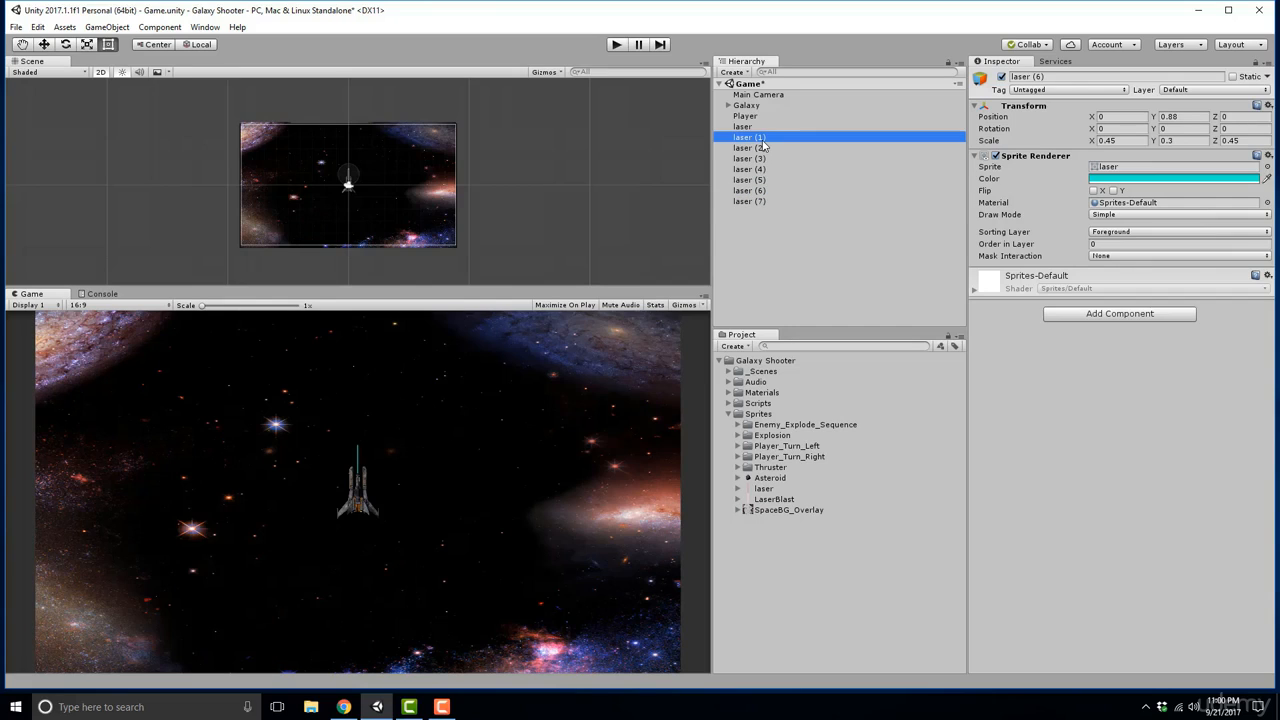
pyautogui.keyDown('shift'); pyautogui.click(755, 202); pyautogui.keyUp('shift')
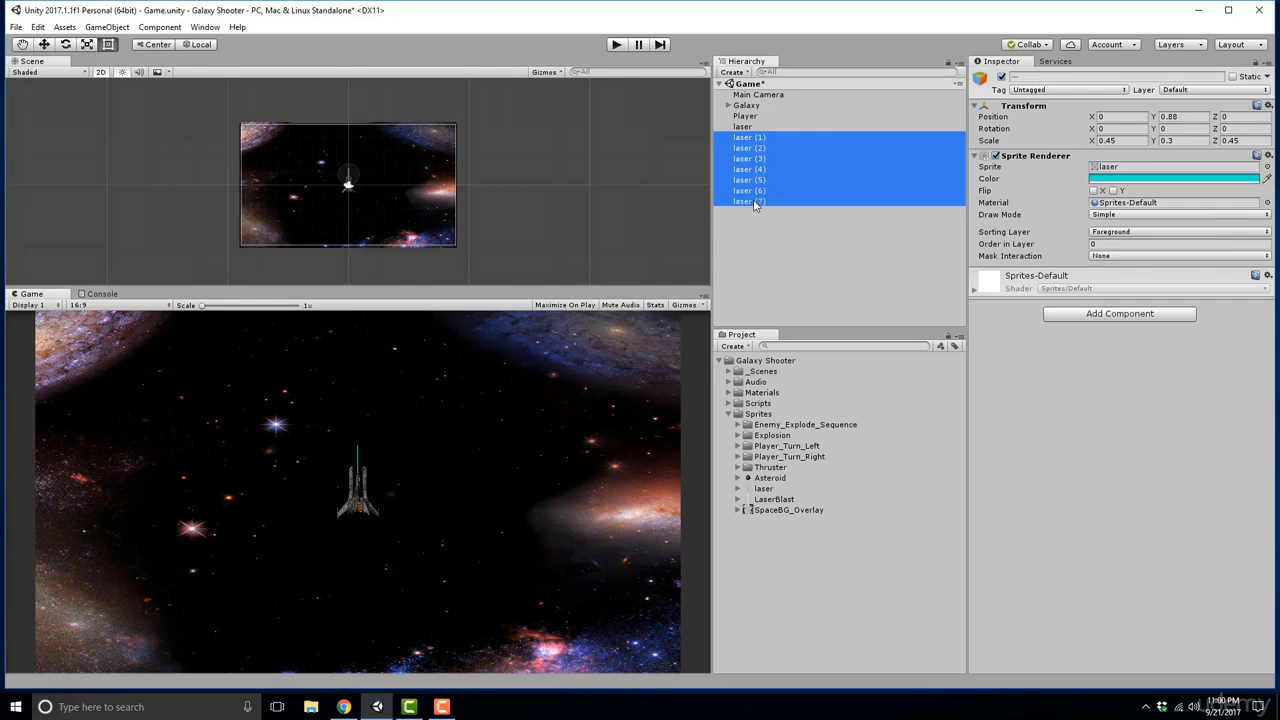
pyautogui.press('Delete')
pyautogui.click(748, 127)
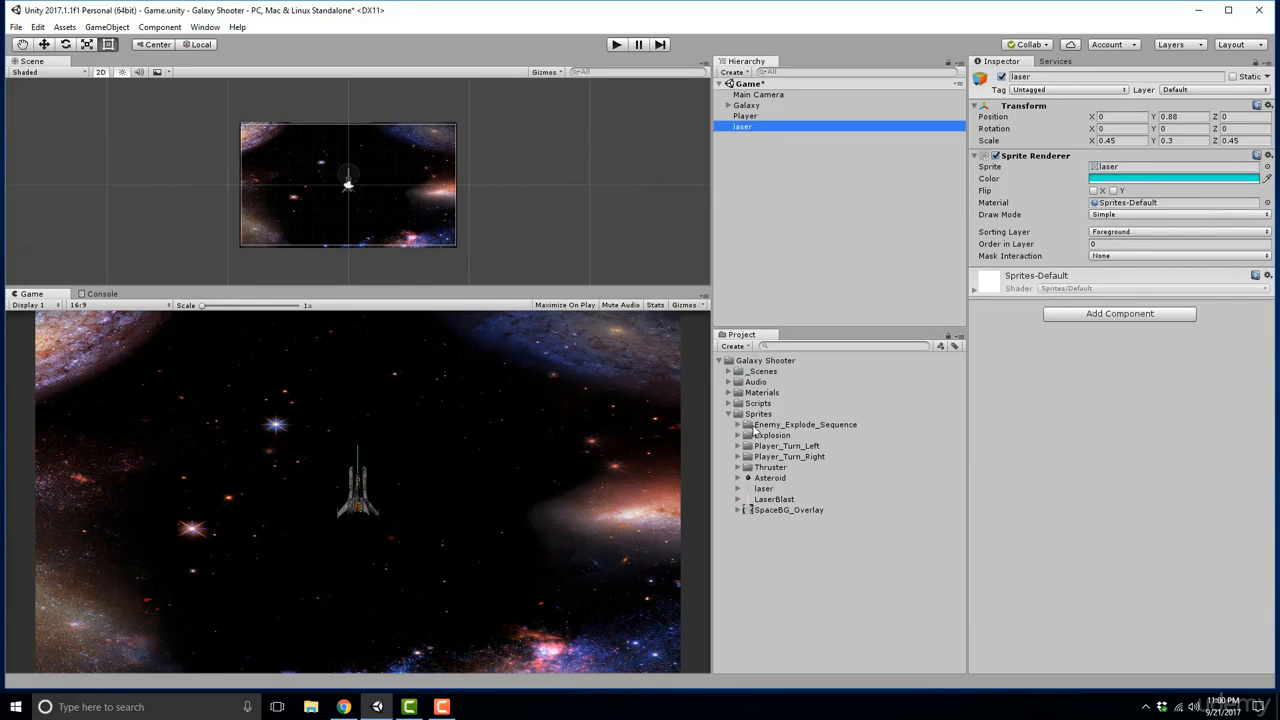
# - Collapse the Sprites folder and create a folder named Prefabs inside Galaxy Shooter
pyautogui.click(756, 414)
pyautogui.press('Left')
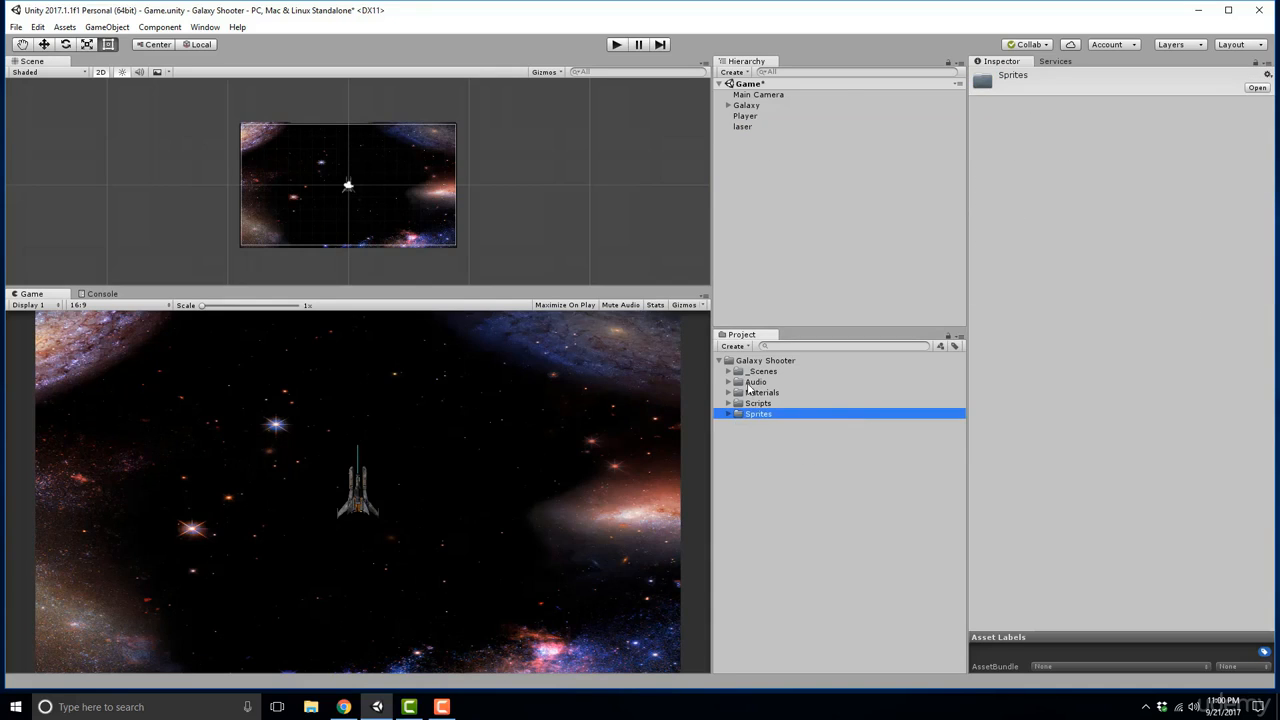
pyautogui.press('Left')
pyautogui.rightClick(766, 364)
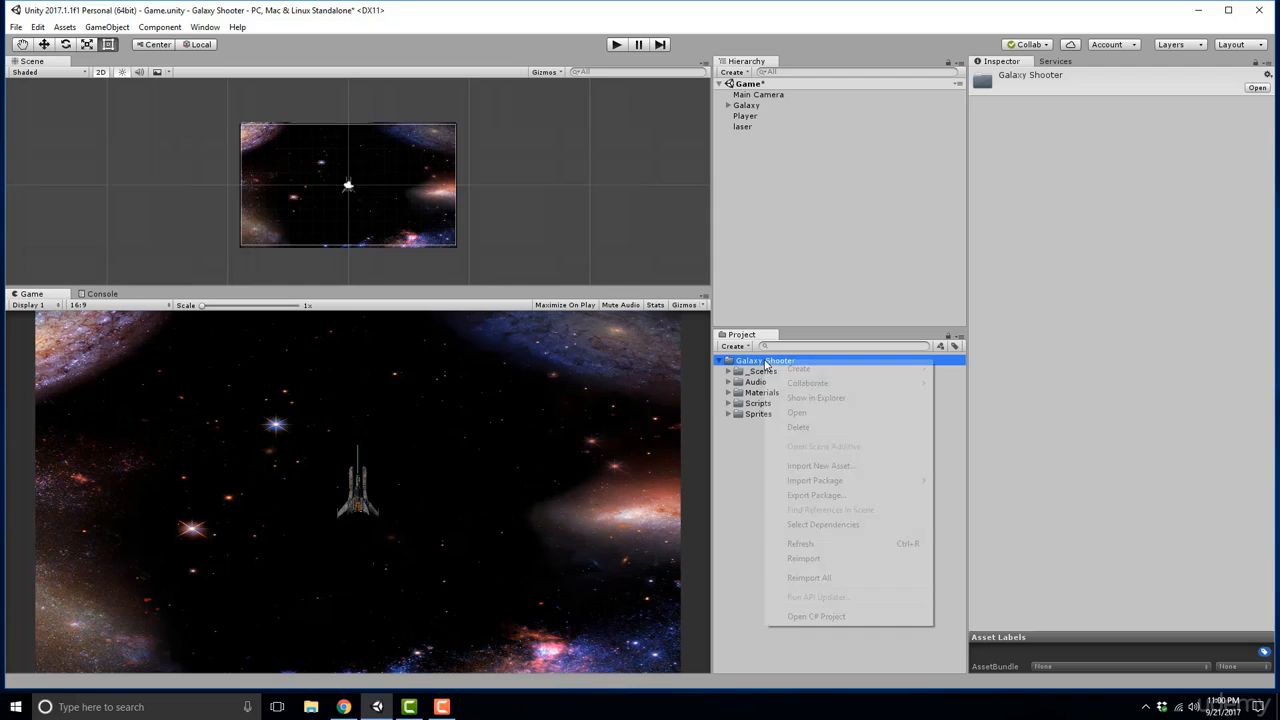
pyautogui.moveTo(857, 377)
pyautogui.click(962, 298)
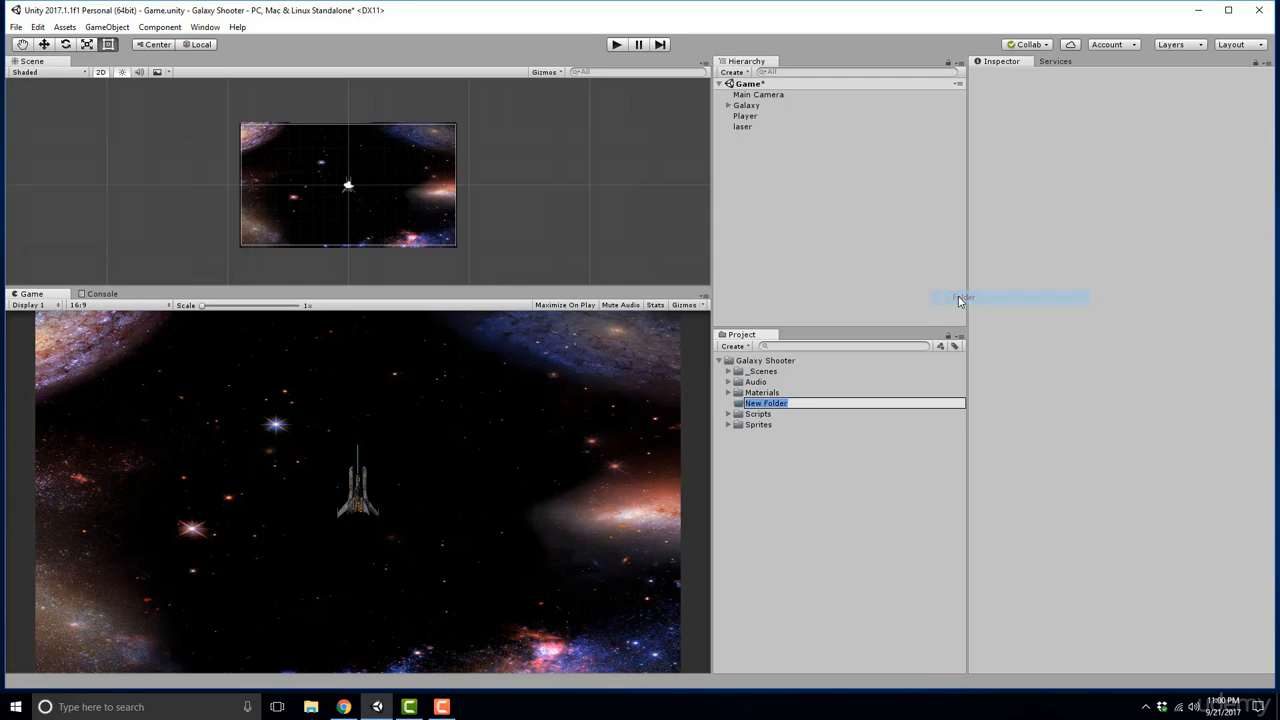
pyautogui.write('Prefabs')
pyautogui.press('Return')
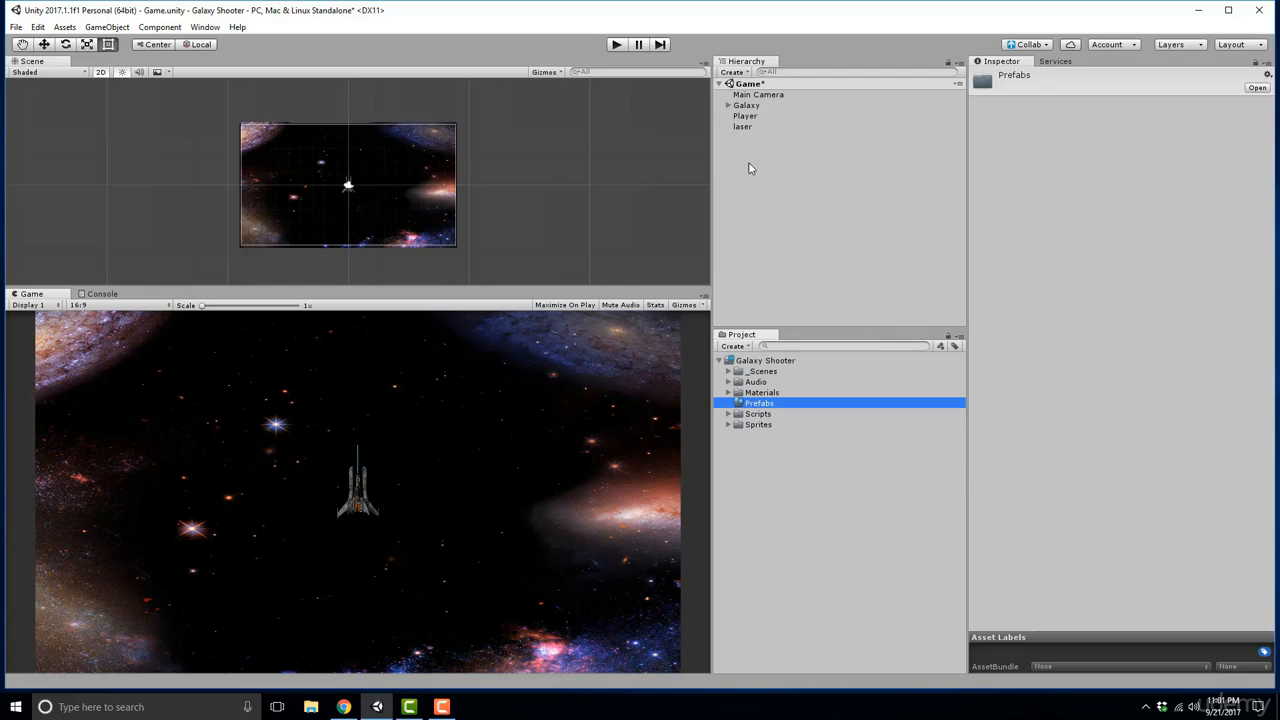
# - Make the scene's laser object a prefab in the Prefabs folder
pyautogui.click(745, 127)
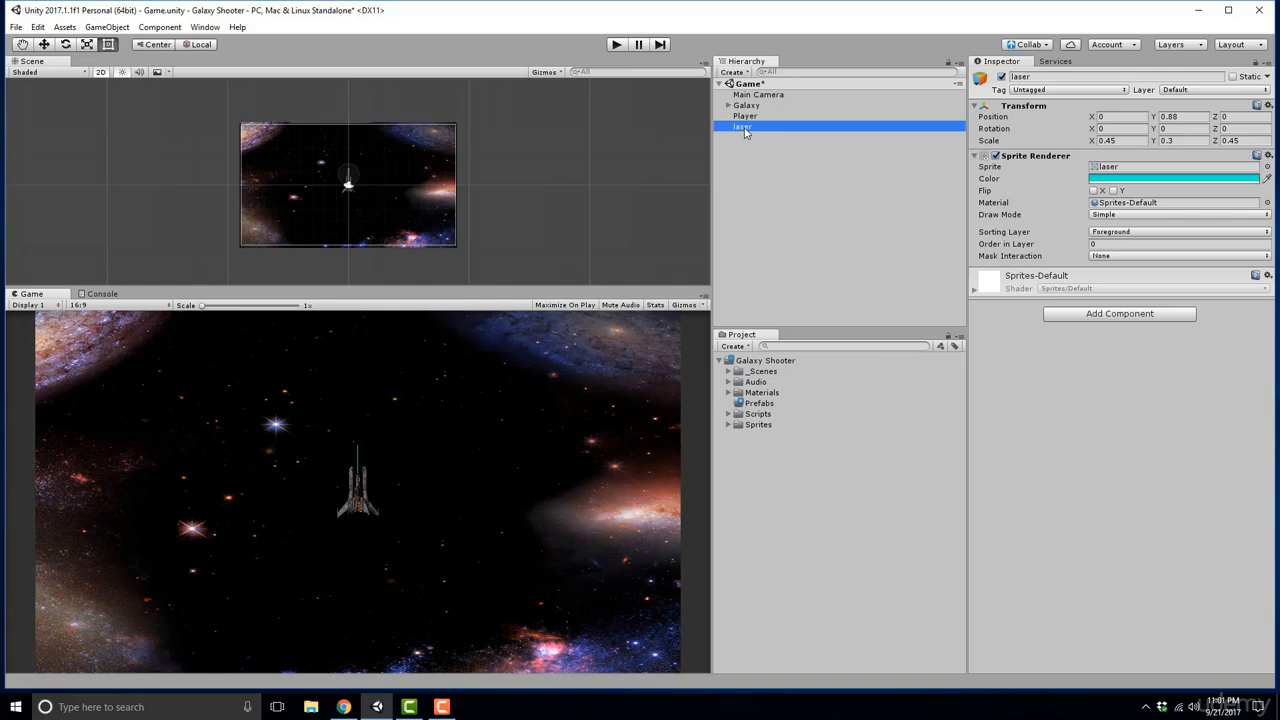
pyautogui.moveTo(766, 226); pyautogui.dragTo(764, 413)
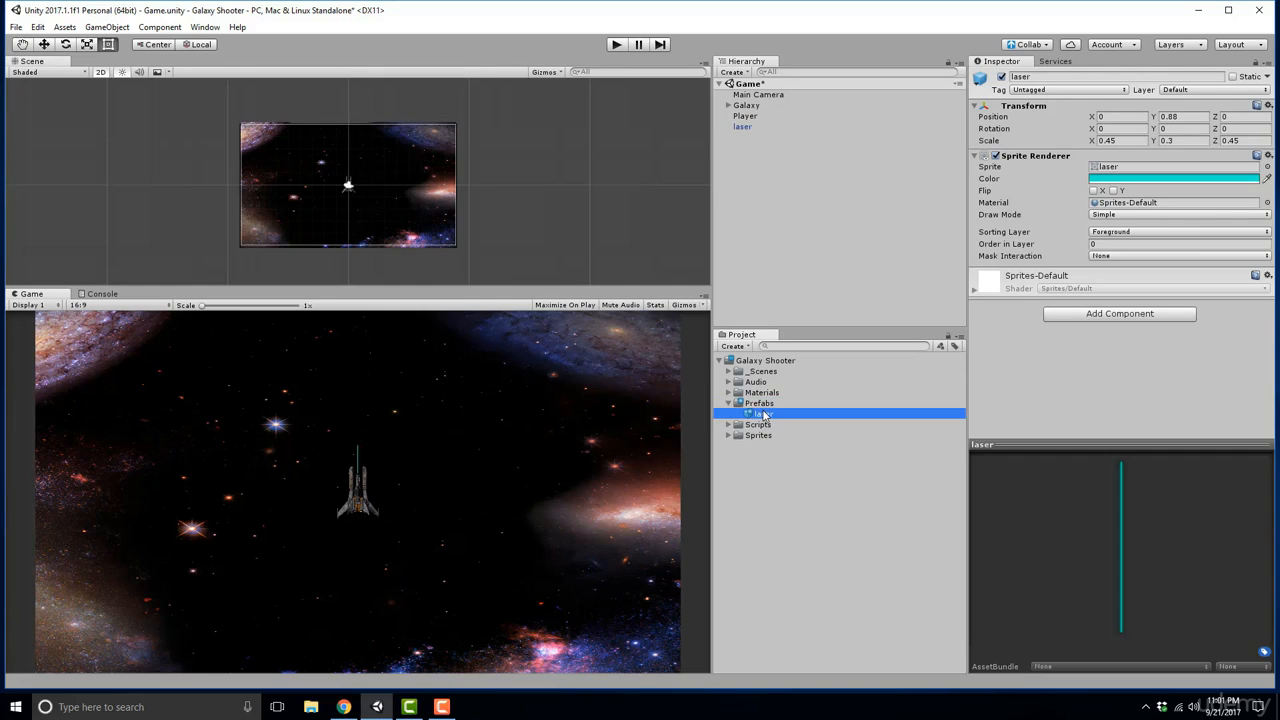
# - Set the laser prefab's Y position to 0
pyautogui.click(1176, 118)
pyautogui.doubleClick(1176, 118)
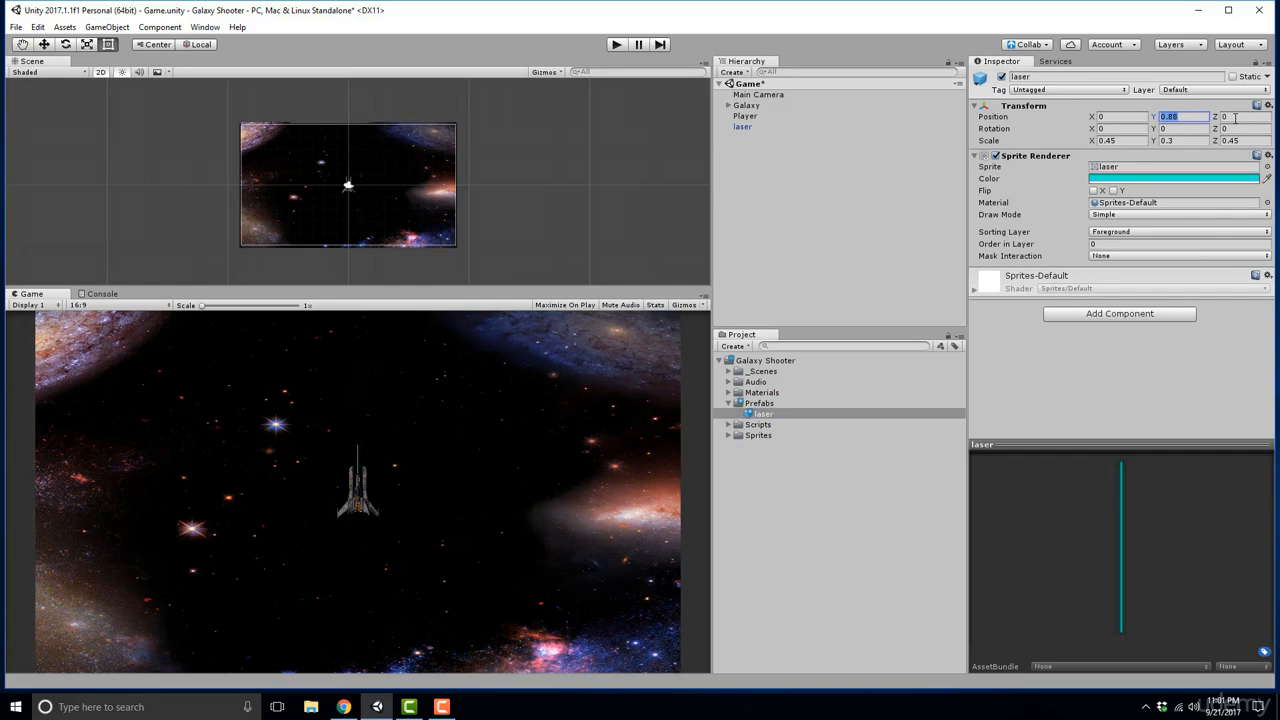
pyautogui.write('0')
pyautogui.click(786, 318)
pyautogui.click(765, 414)
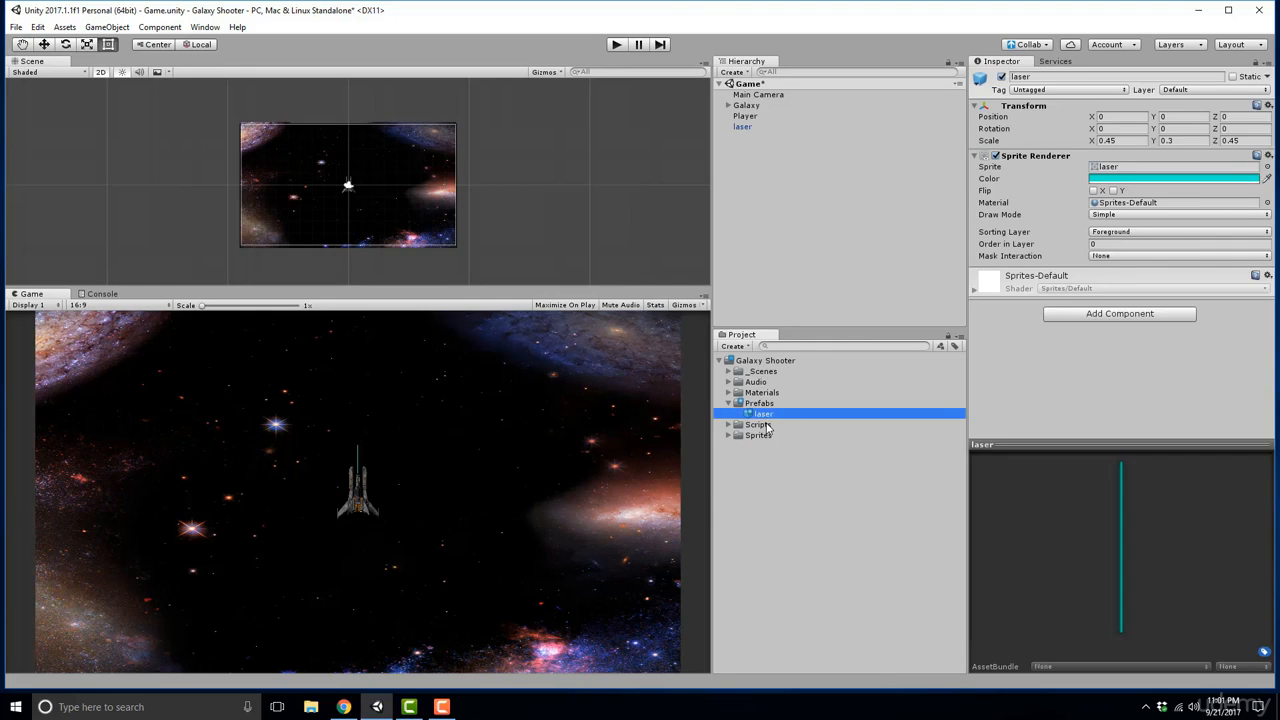
# - Compare the transform values of the laser in the scene with those of the laser prefab
pyautogui.click(748, 128)
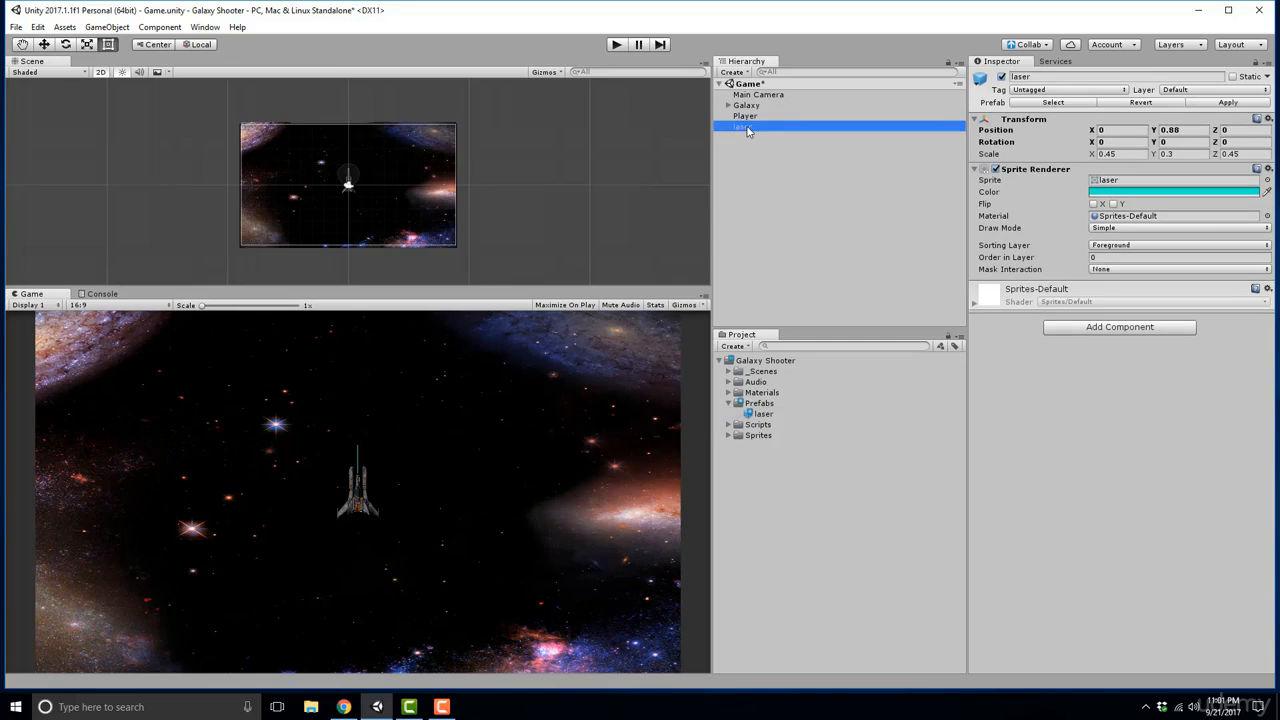
pyautogui.click(816, 202)
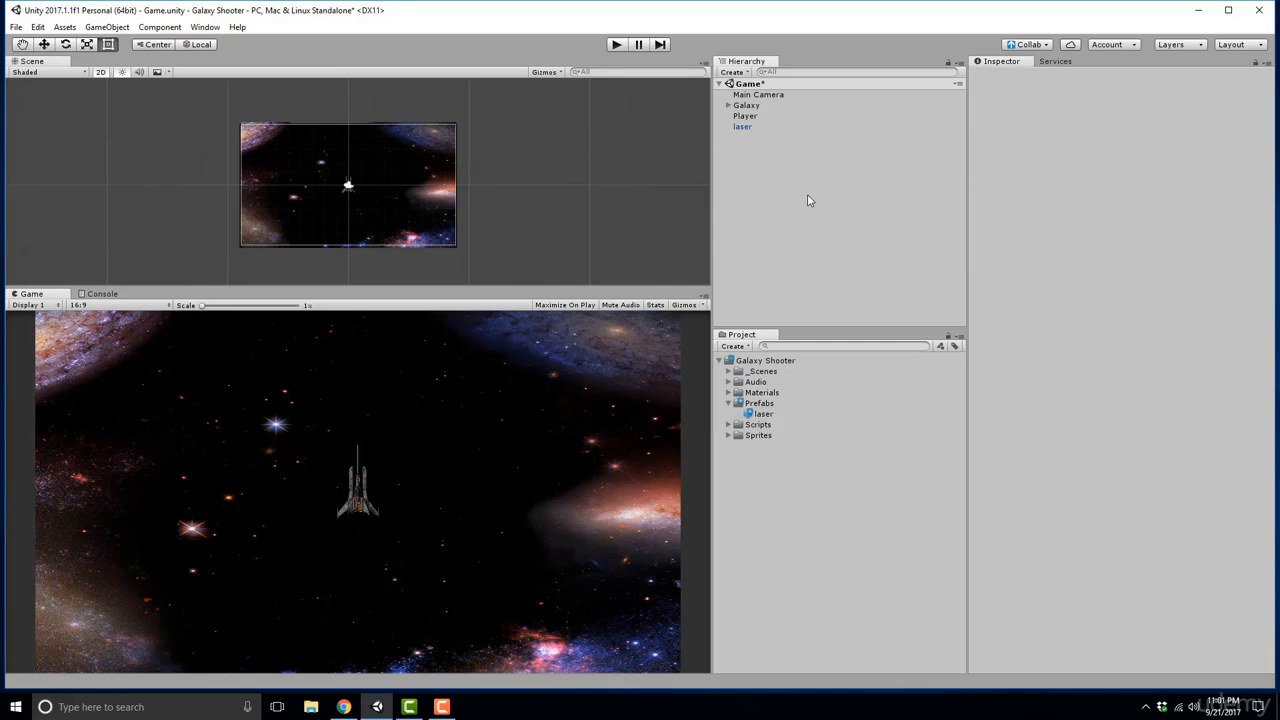
pyautogui.click(757, 130)
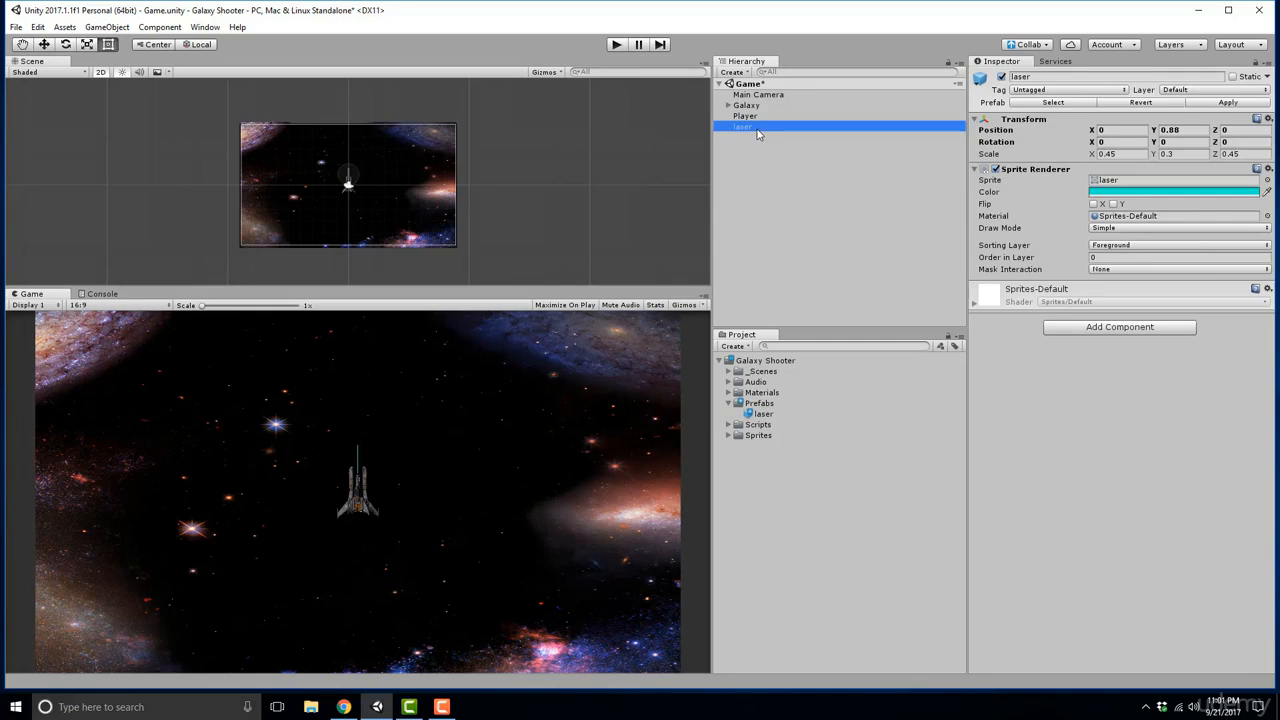
pyautogui.click(765, 414)
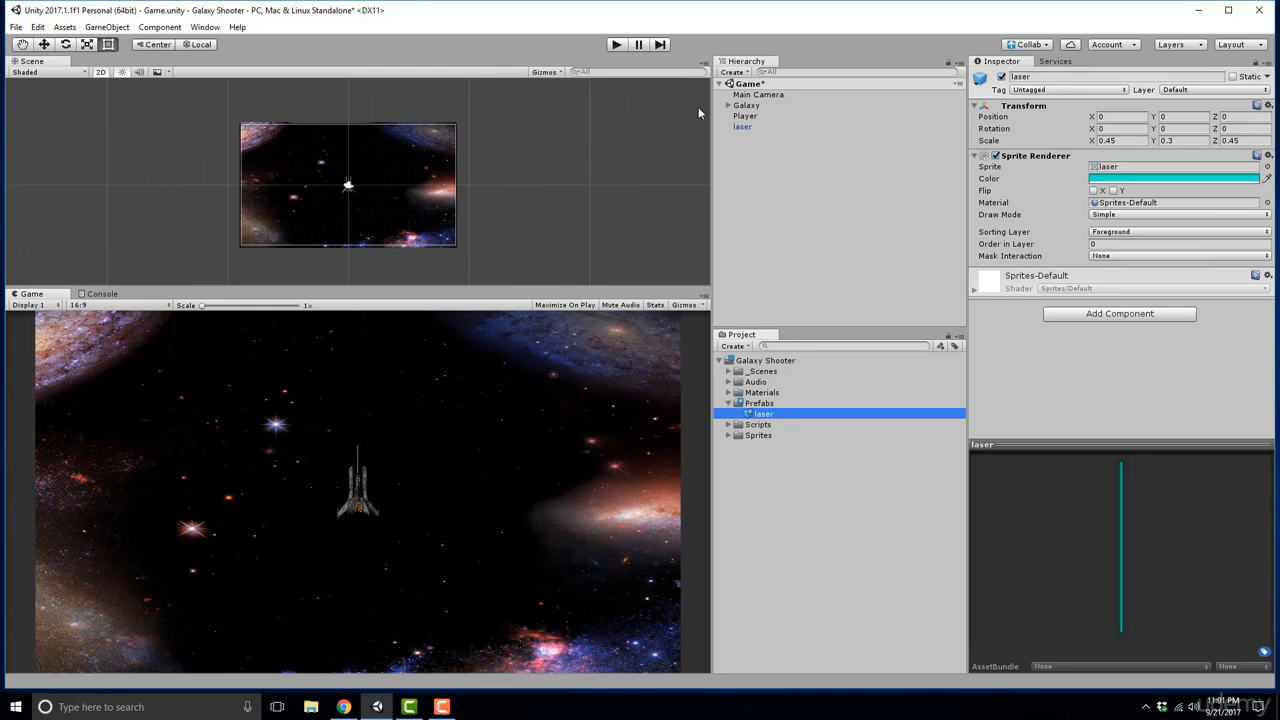
pyautogui.click(742, 126)
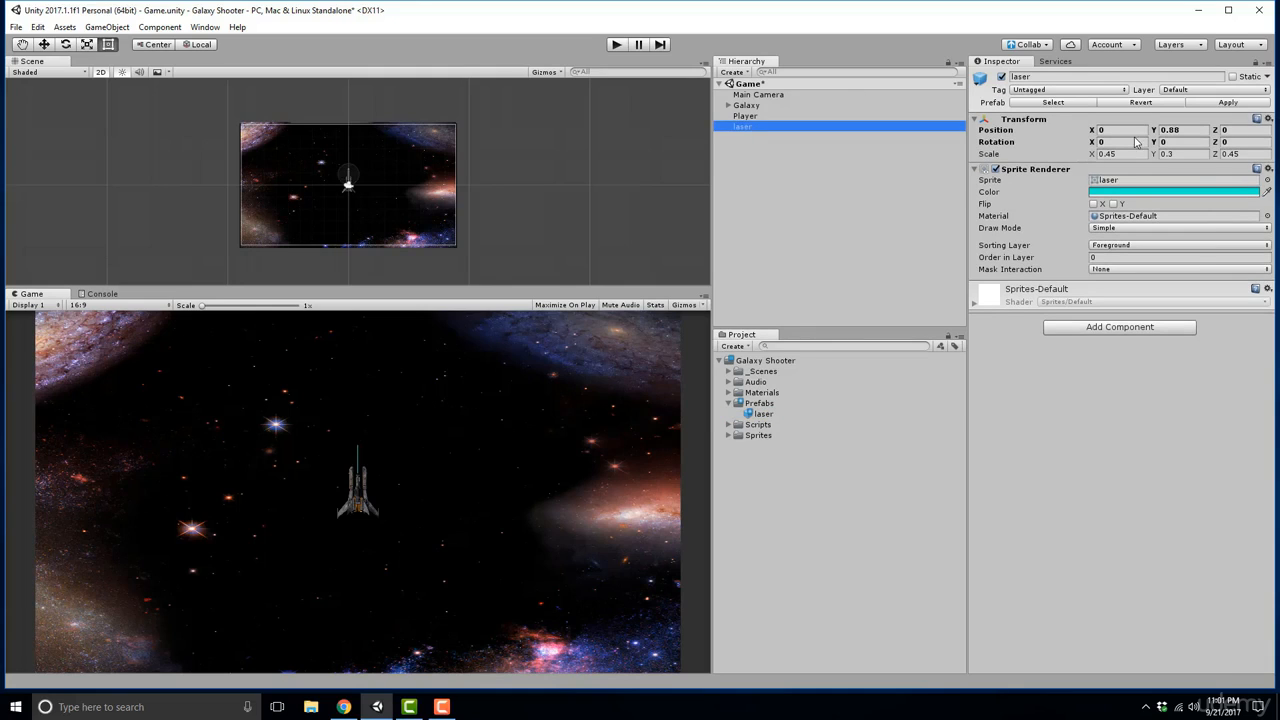
# - Add a second laser to the scene from the laser prefab and duplicate it once
pyautogui.click(763, 413)
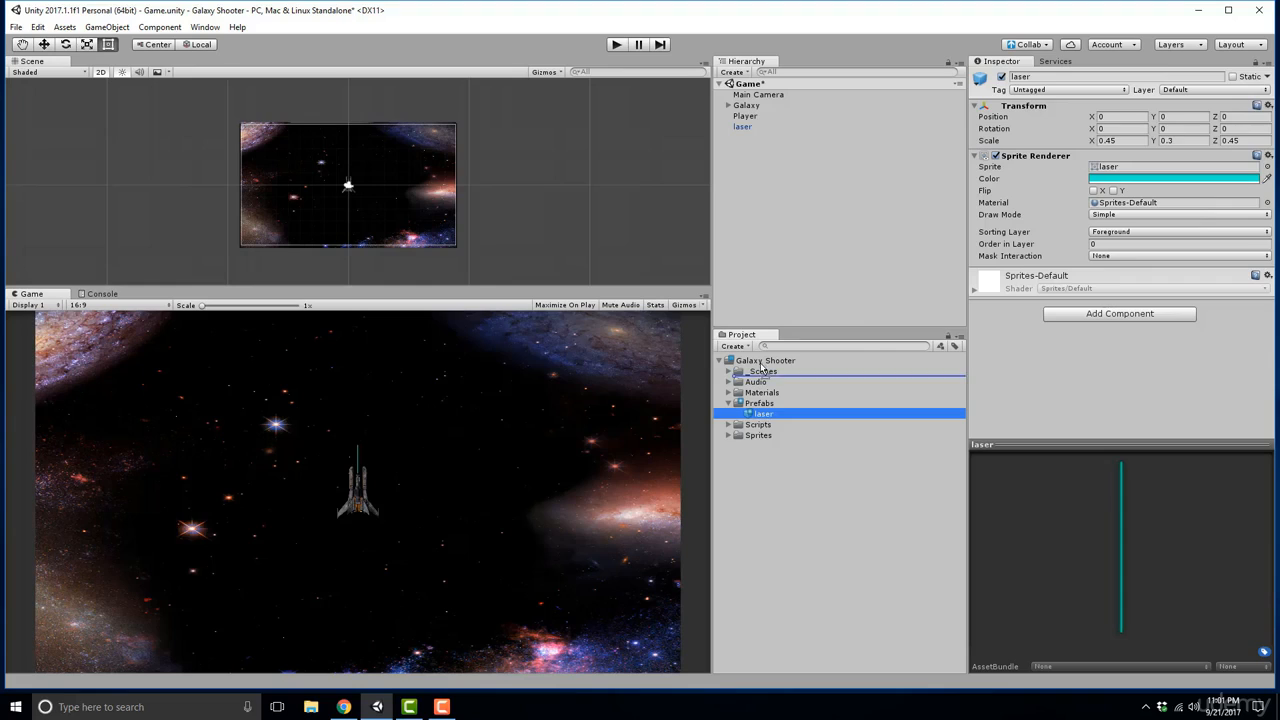
pyautogui.moveTo(763, 414); pyautogui.dragTo(753, 257)
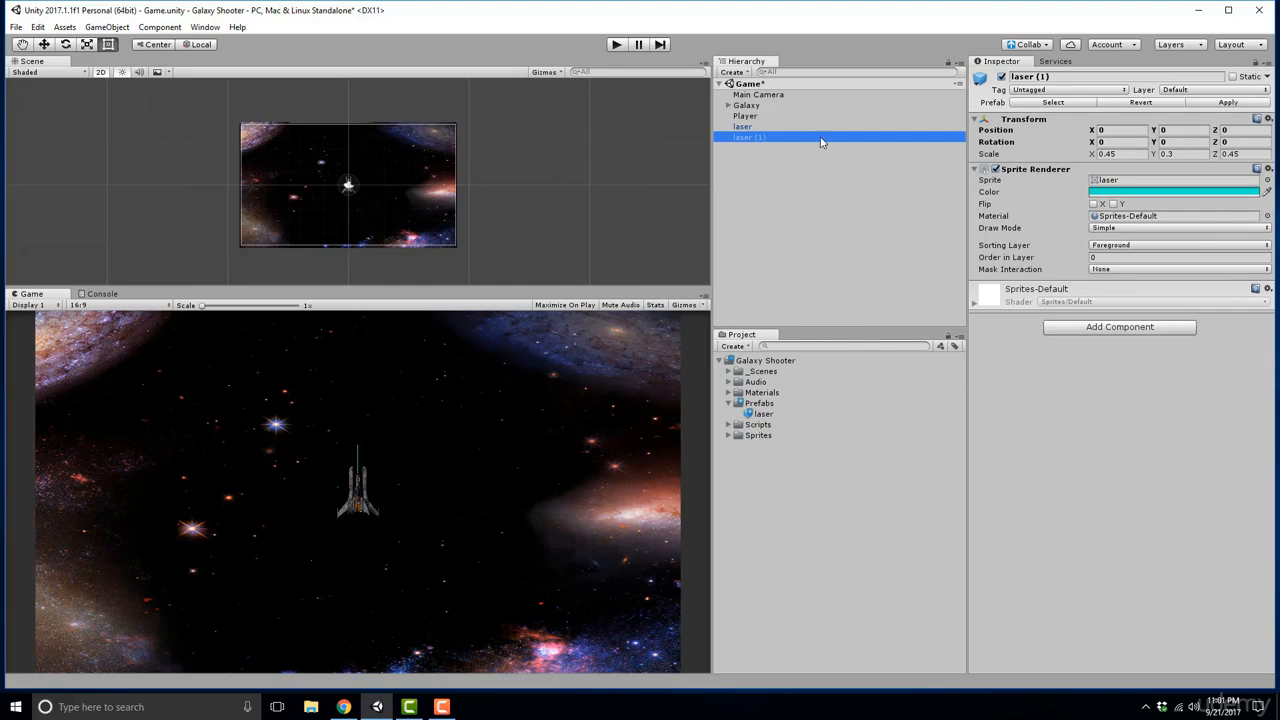
pyautogui.click(1117, 131)
pyautogui.press('Tab')
pyautogui.press('Tab')
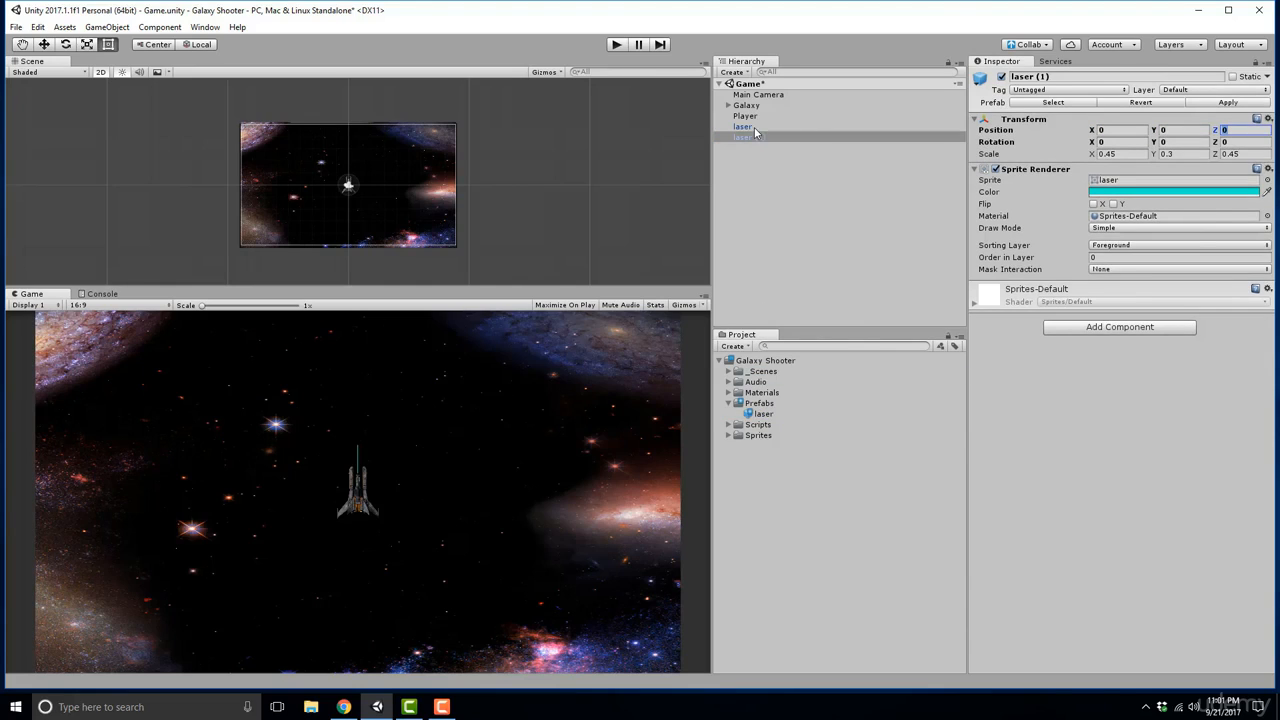
pyautogui.click(754, 127)
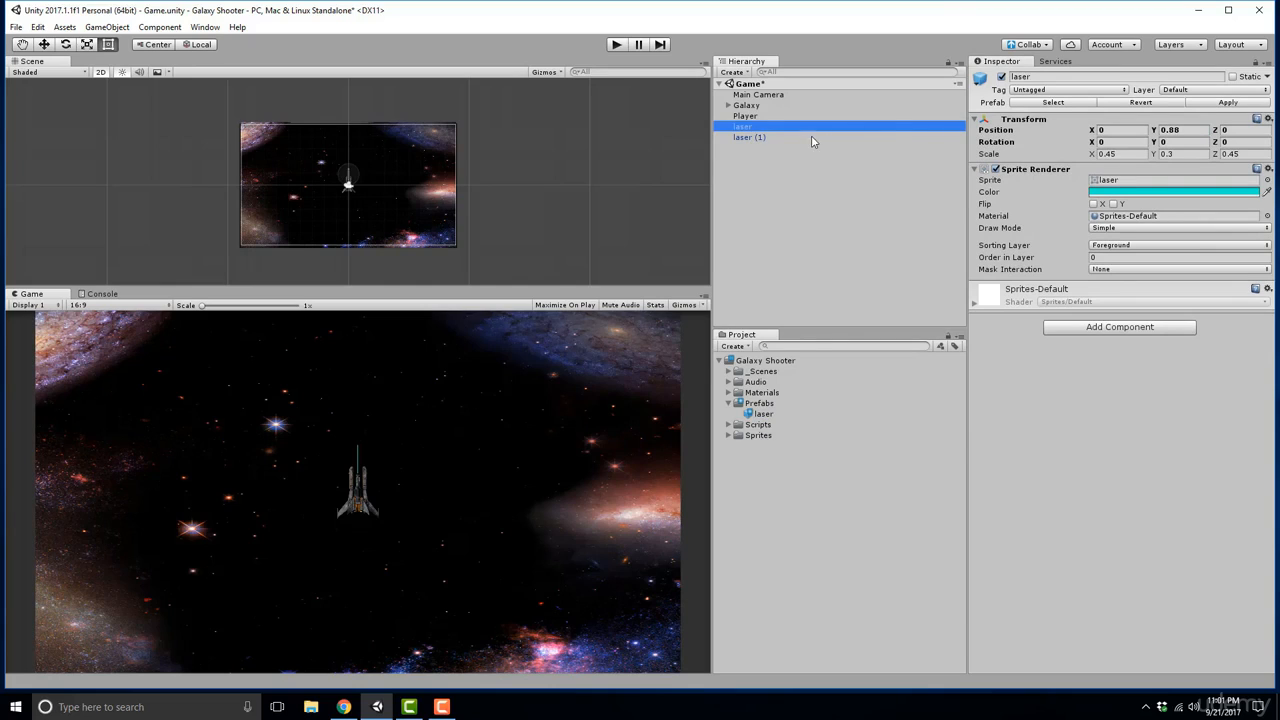
pyautogui.click(755, 137)
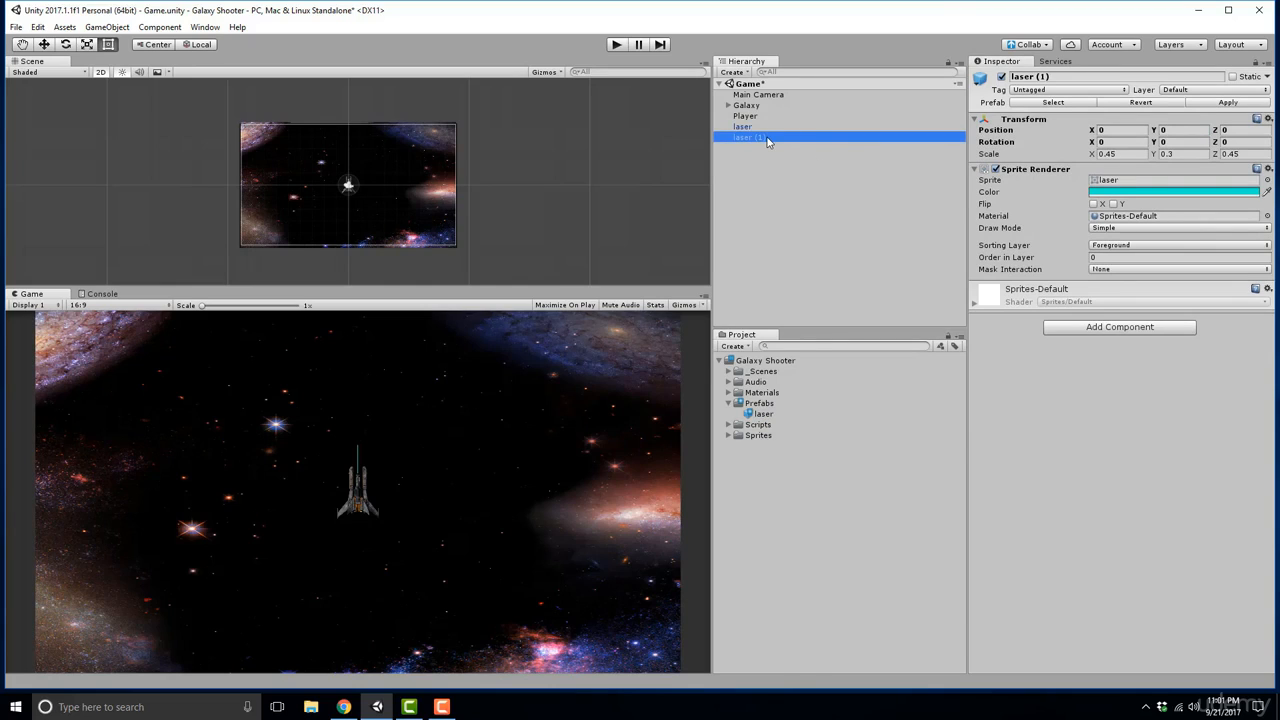
pyautogui.hotkey('ctrl', 'd')
# - Apply the original scene laser's settings, including its Y position of 0.88, to the laser prefab and view the prefab
pyautogui.click(753, 126)
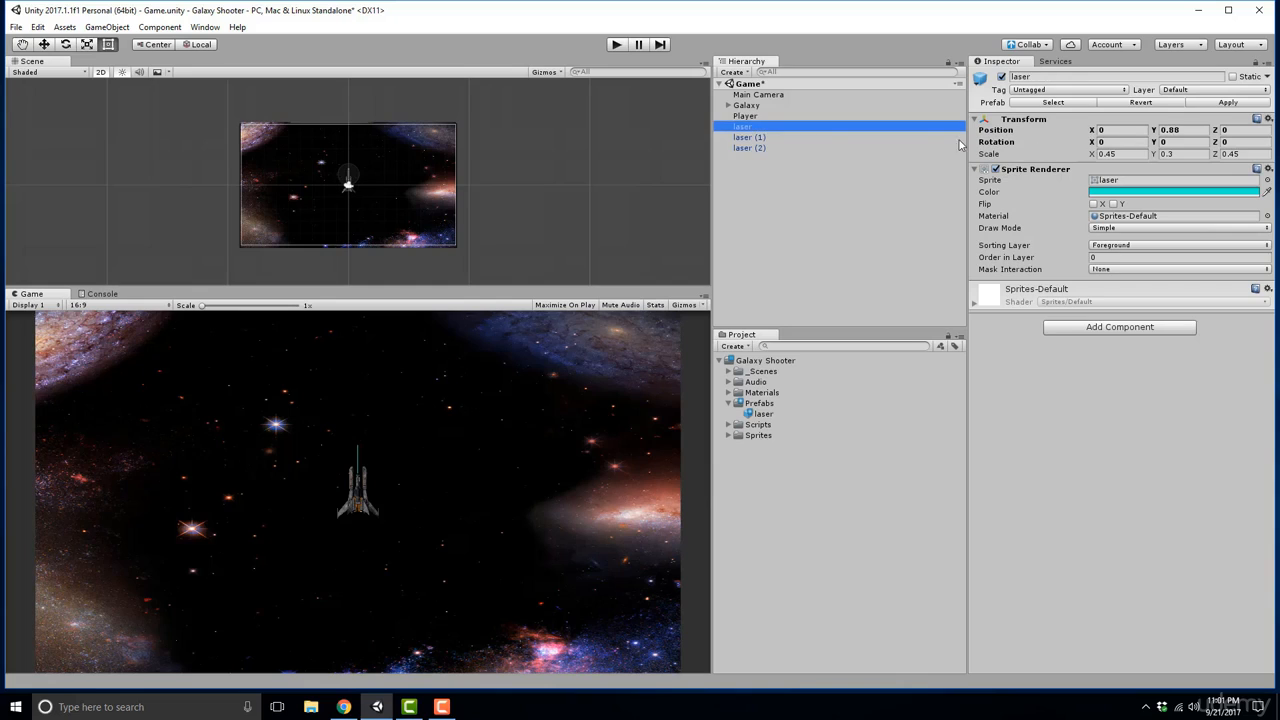
pyautogui.click(757, 137)
pyautogui.click(757, 148)
pyautogui.click(755, 128)
pyautogui.click(1226, 104)
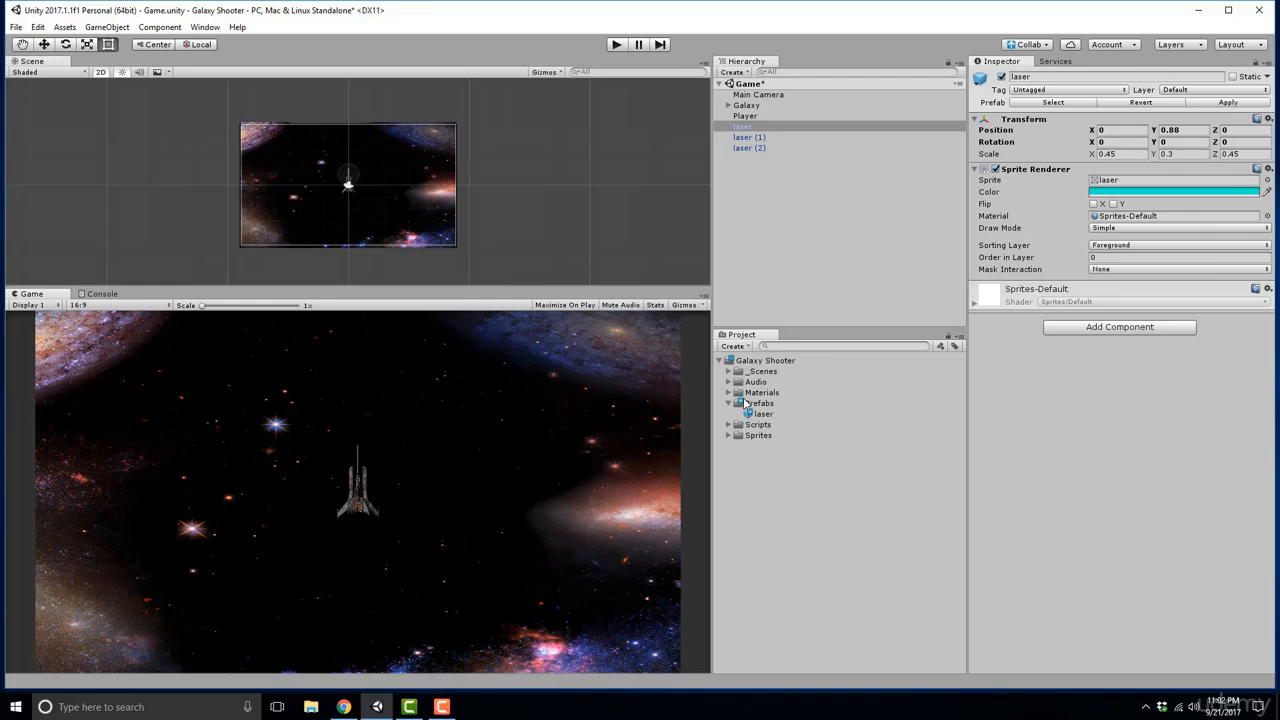
pyautogui.click(762, 414)
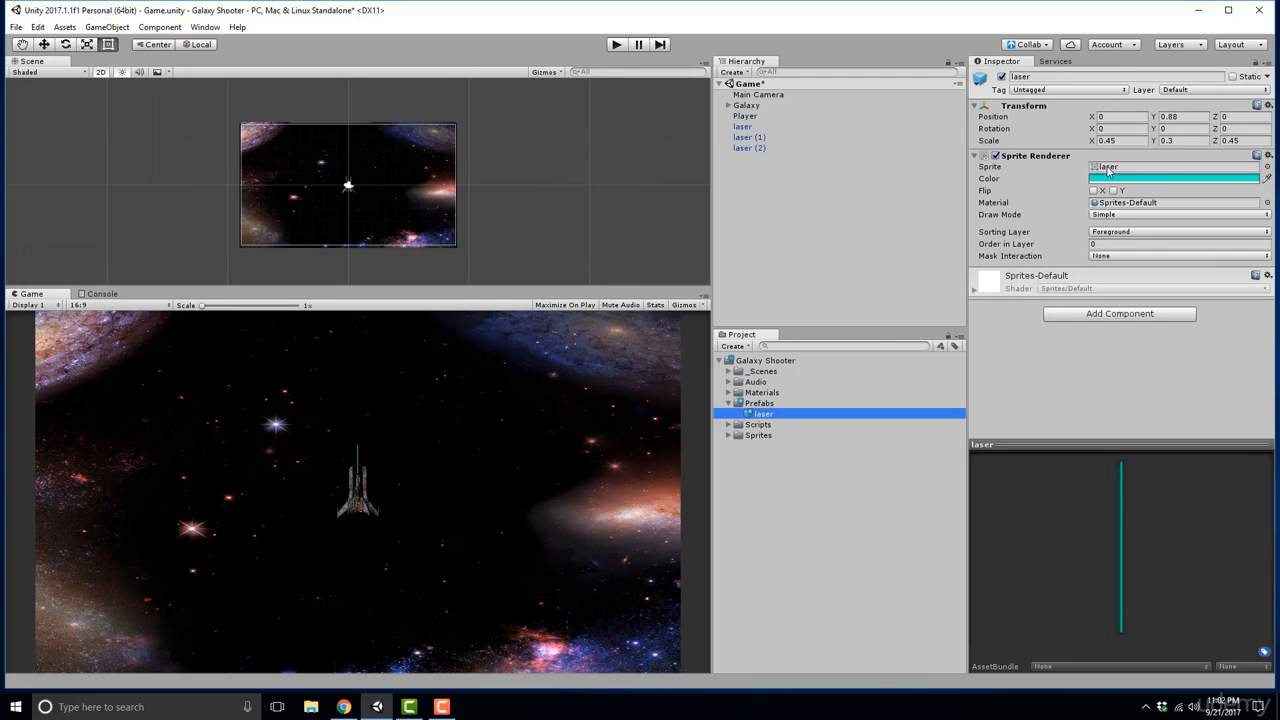
# - Set the X position of laser (1) to 50 and apply the change to the laser prefab
pyautogui.click(761, 140)
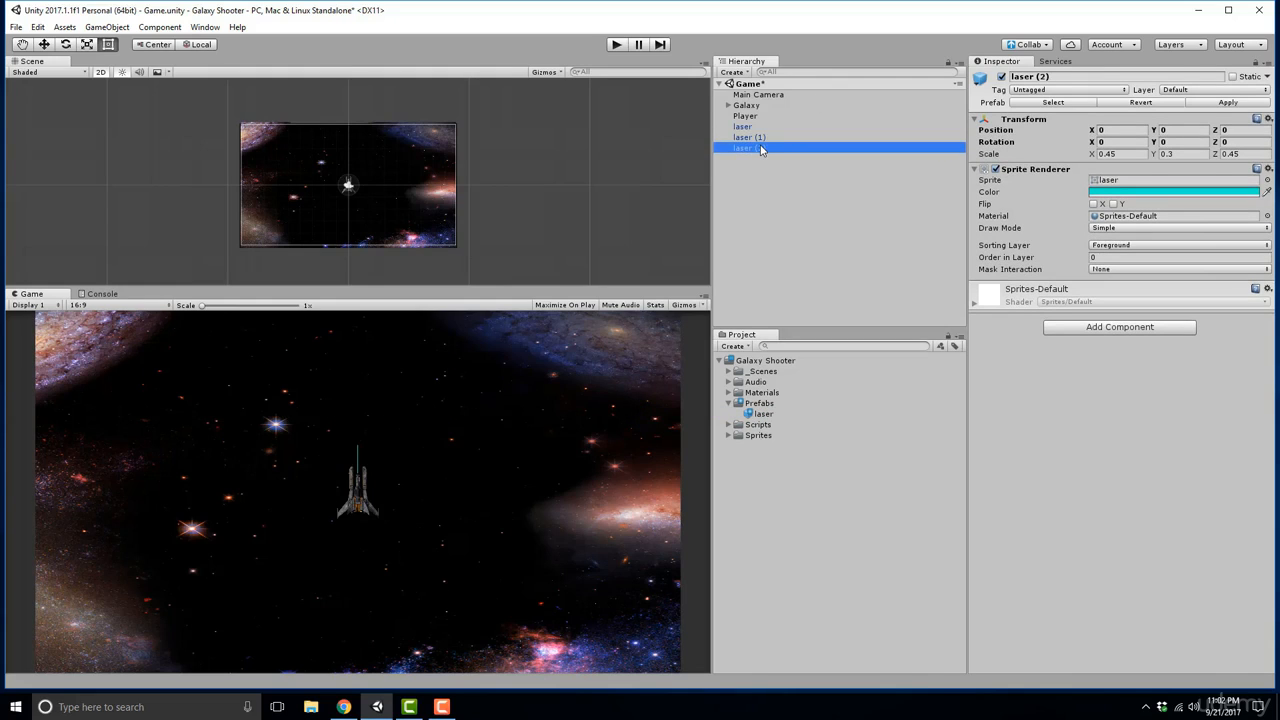
pyautogui.click(1108, 131)
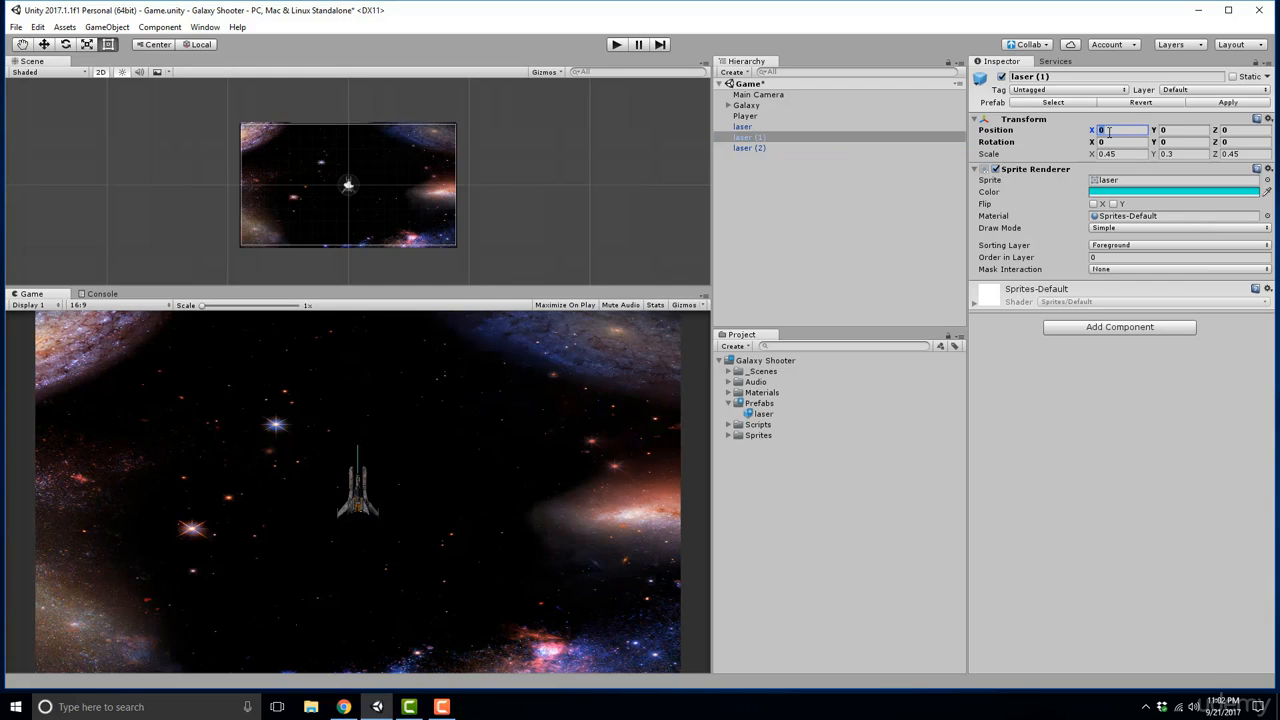
pyautogui.write('50')
pyautogui.click(754, 148)
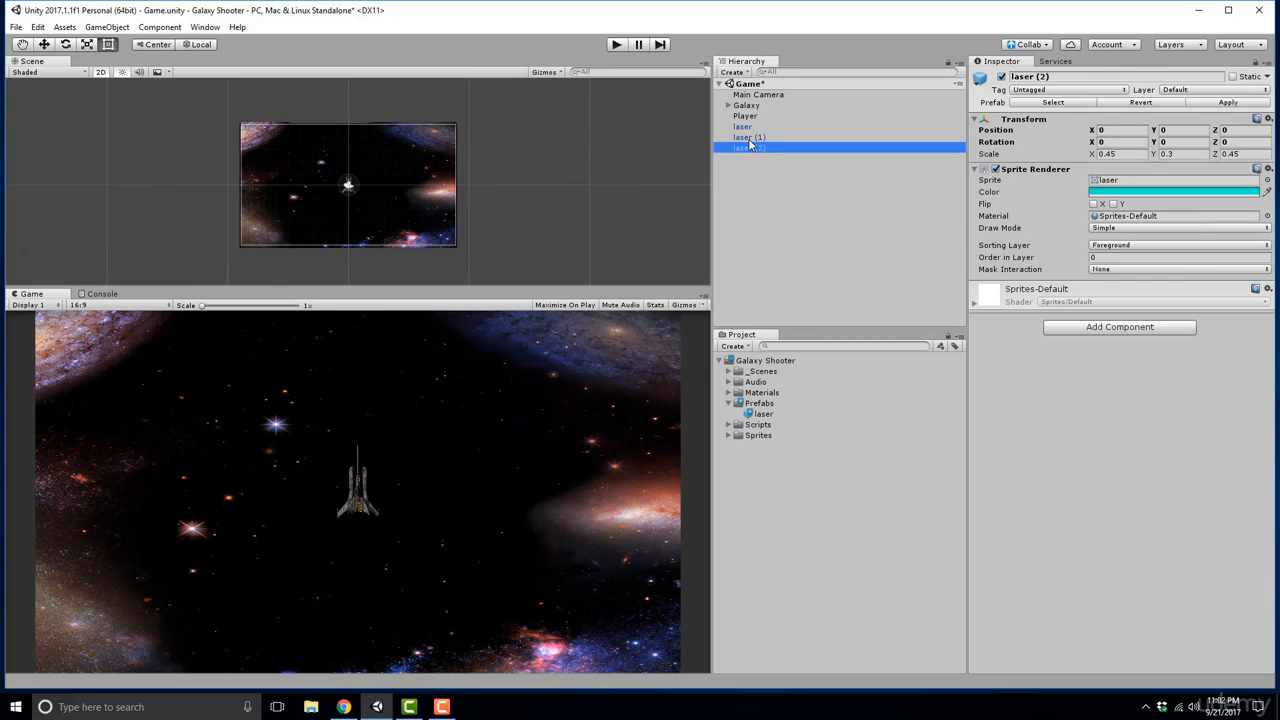
pyautogui.click(750, 138)
pyautogui.click(788, 137)
pyautogui.click(1227, 103)
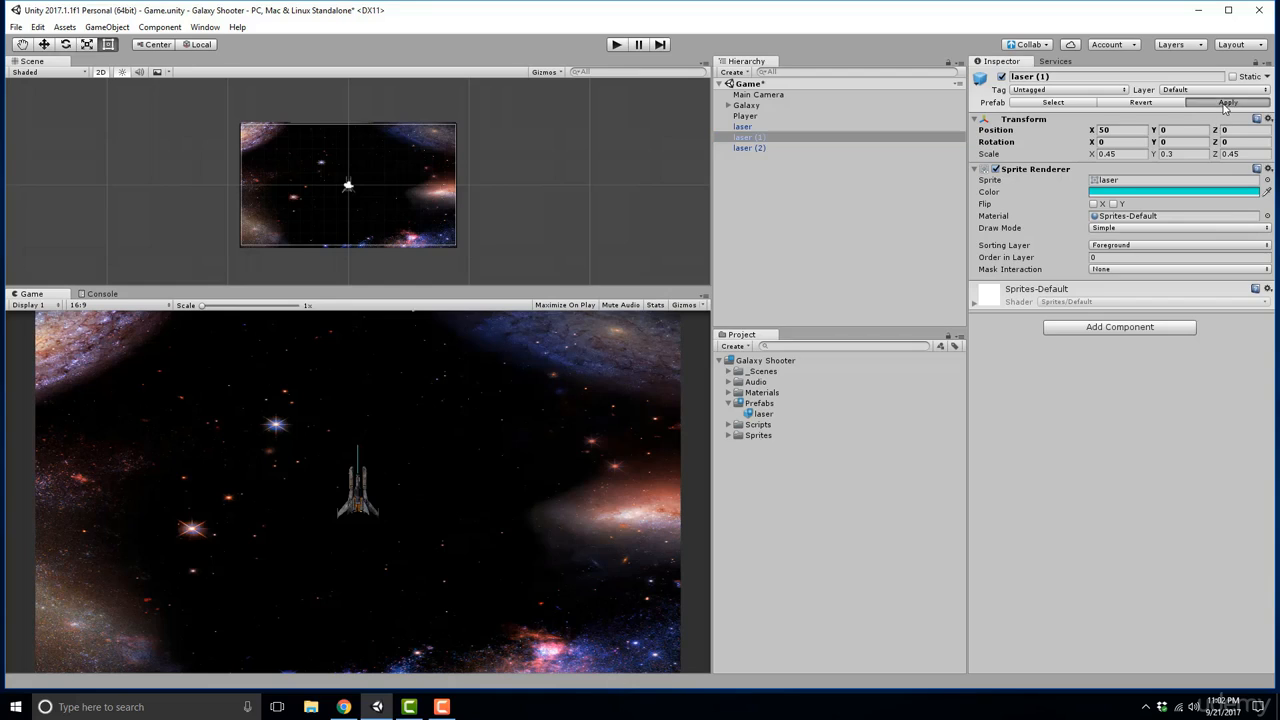
pyautogui.click(762, 414)
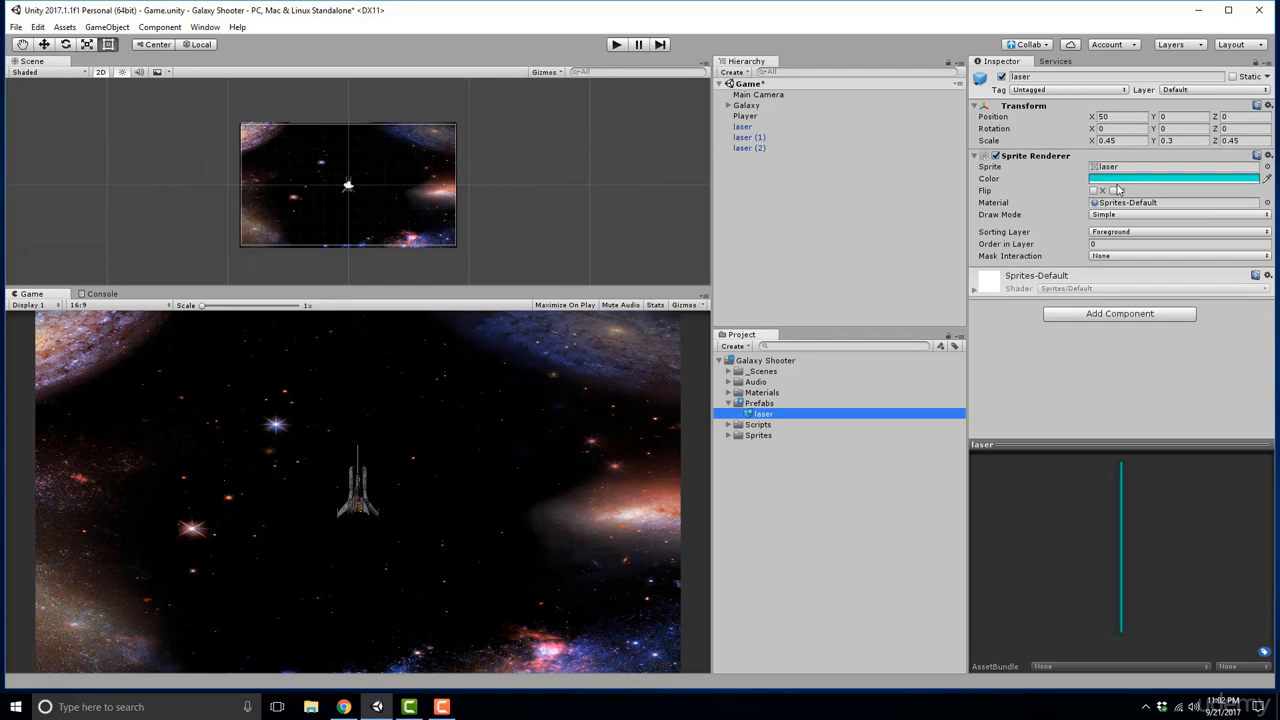
# - Check the positions of the three laser instances in the scene
pyautogui.click(748, 148)
pyautogui.click(748, 137)
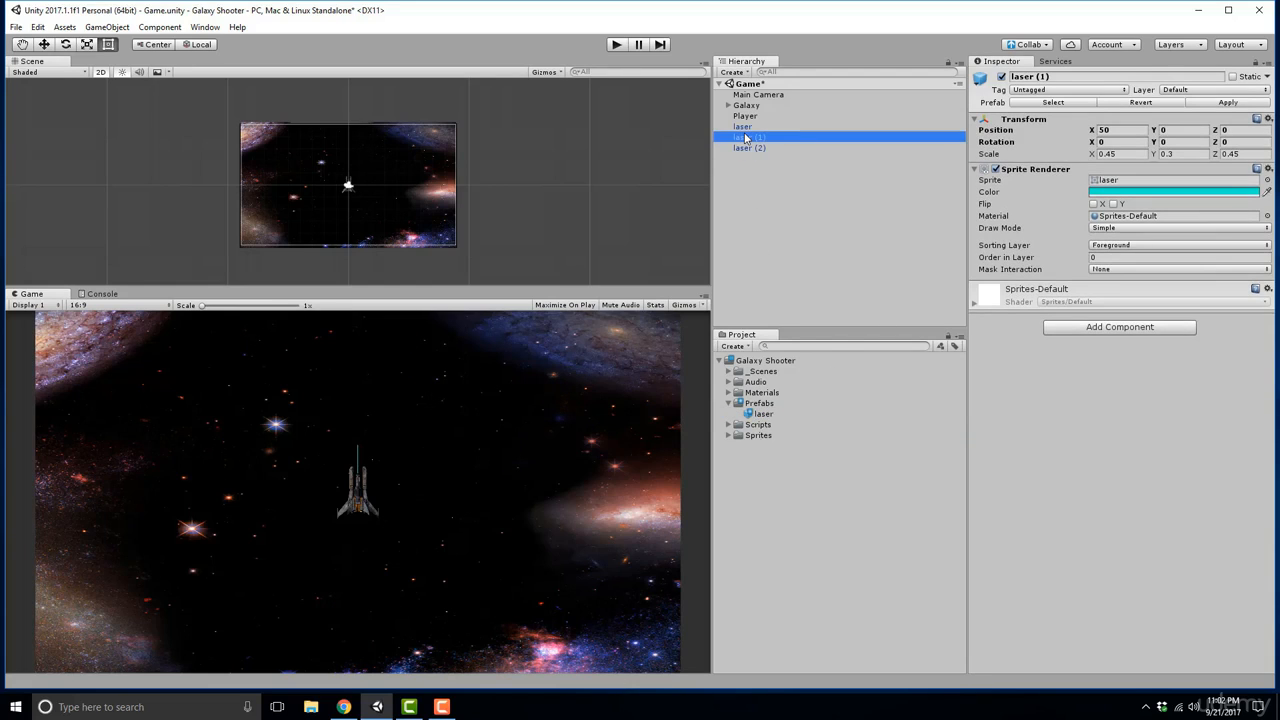
pyautogui.click(744, 127)
pyautogui.click(749, 137)
pyautogui.click(756, 148)
pyautogui.click(752, 137)
# - Delete laser, laser (1) and laser (2) from the scene
pyautogui.click(751, 128)
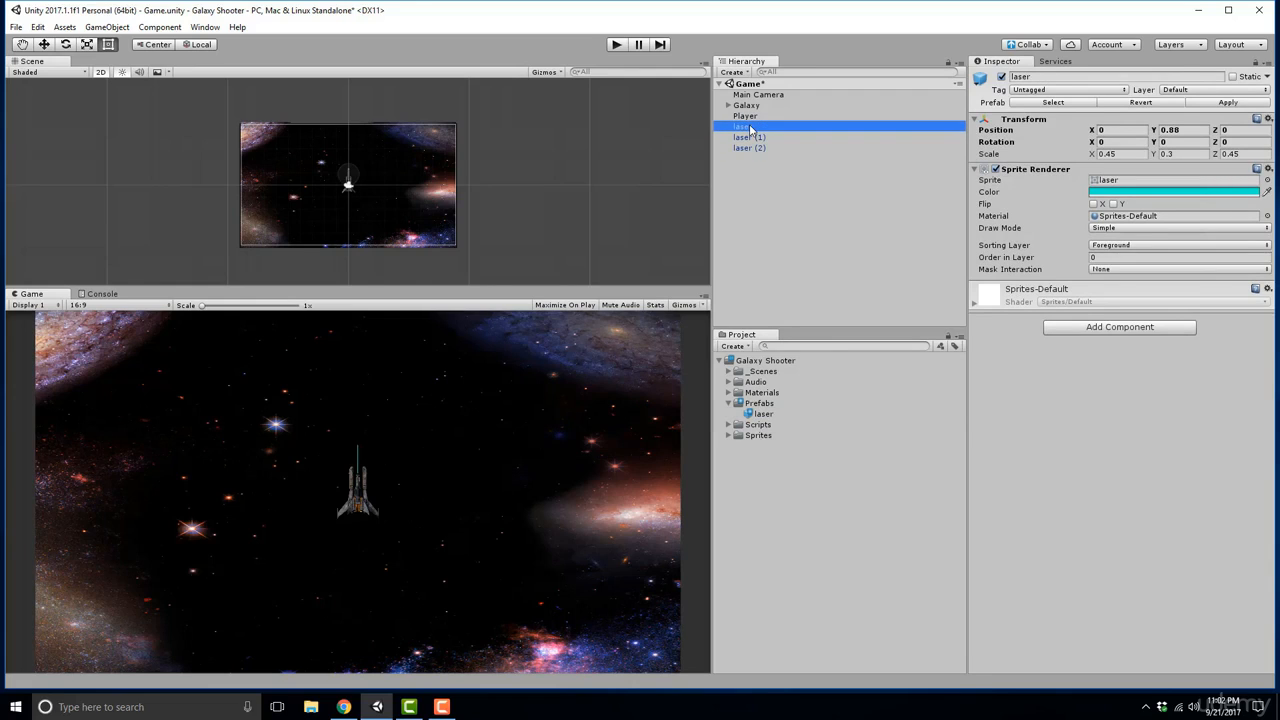
pyautogui.keyDown('ctrl'); pyautogui.click(757, 138); pyautogui.keyUp('ctrl')
pyautogui.keyDown('ctrl'); pyautogui.click(757, 149); pyautogui.keyUp('ctrl')
pyautogui.press('Delete')
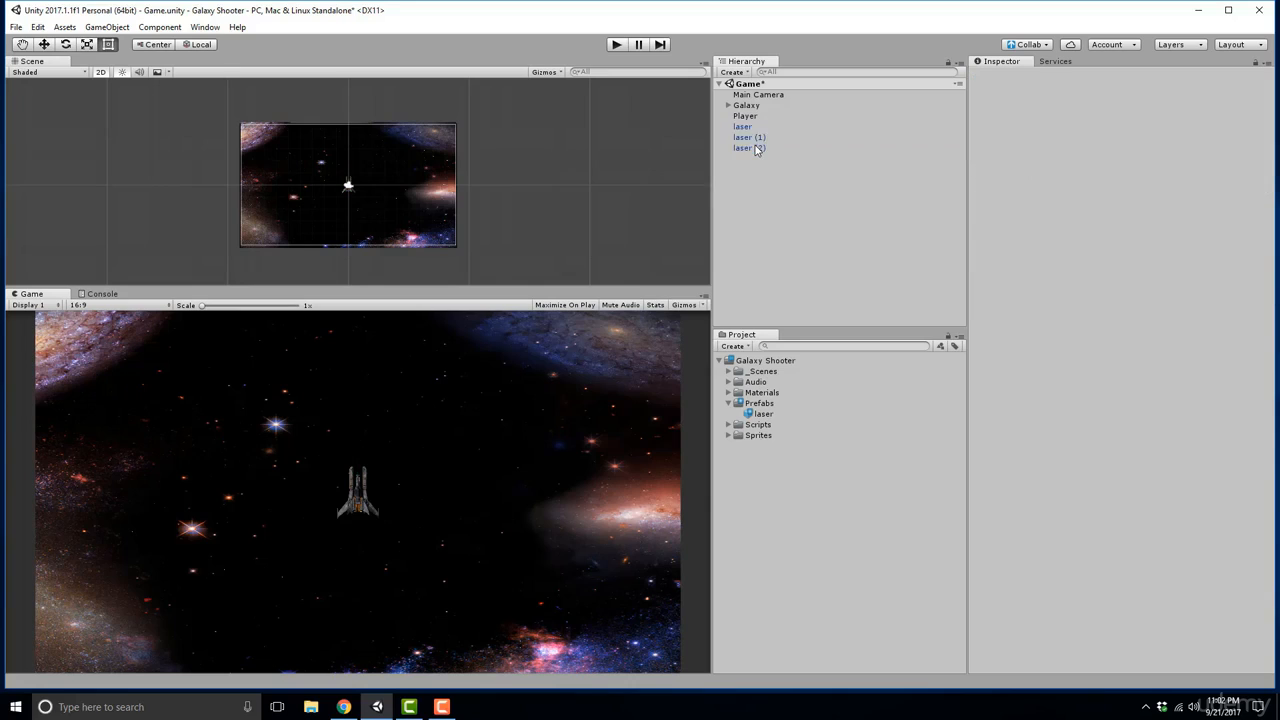
# - Set the laser prefab's X position to 0
pyautogui.click(771, 414)
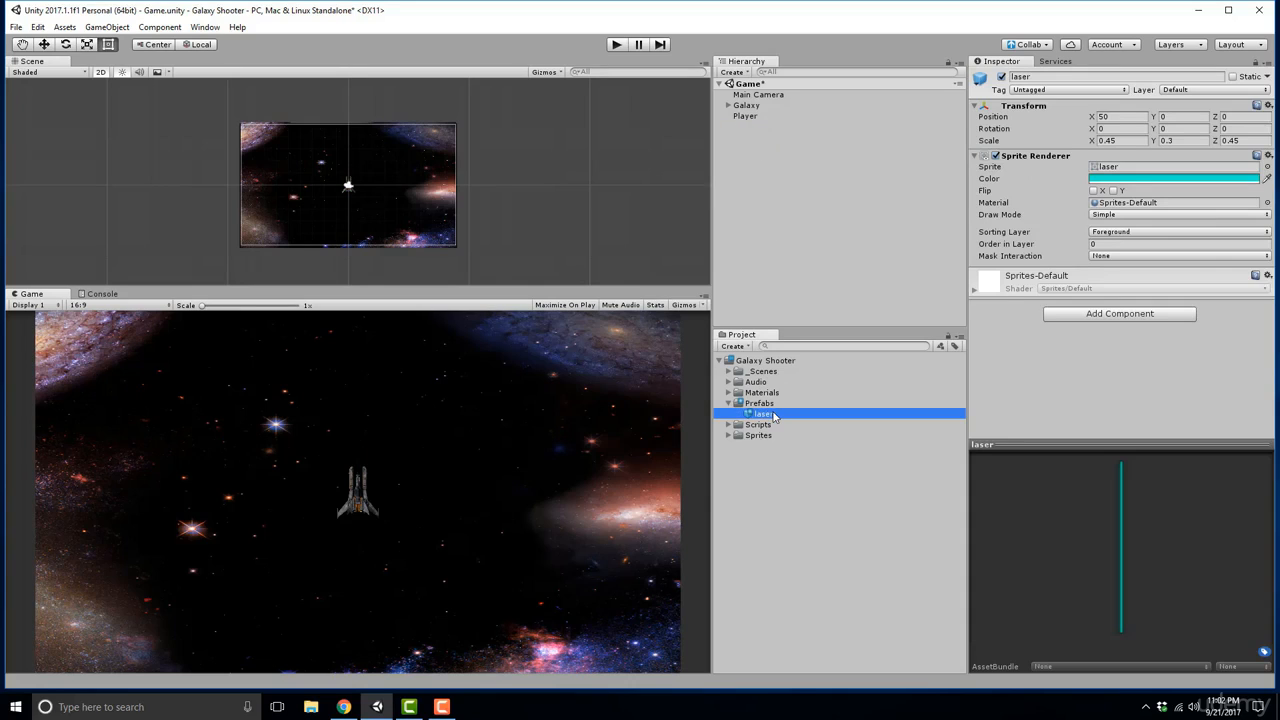
pyautogui.click(1118, 117)
pyautogui.write('0')
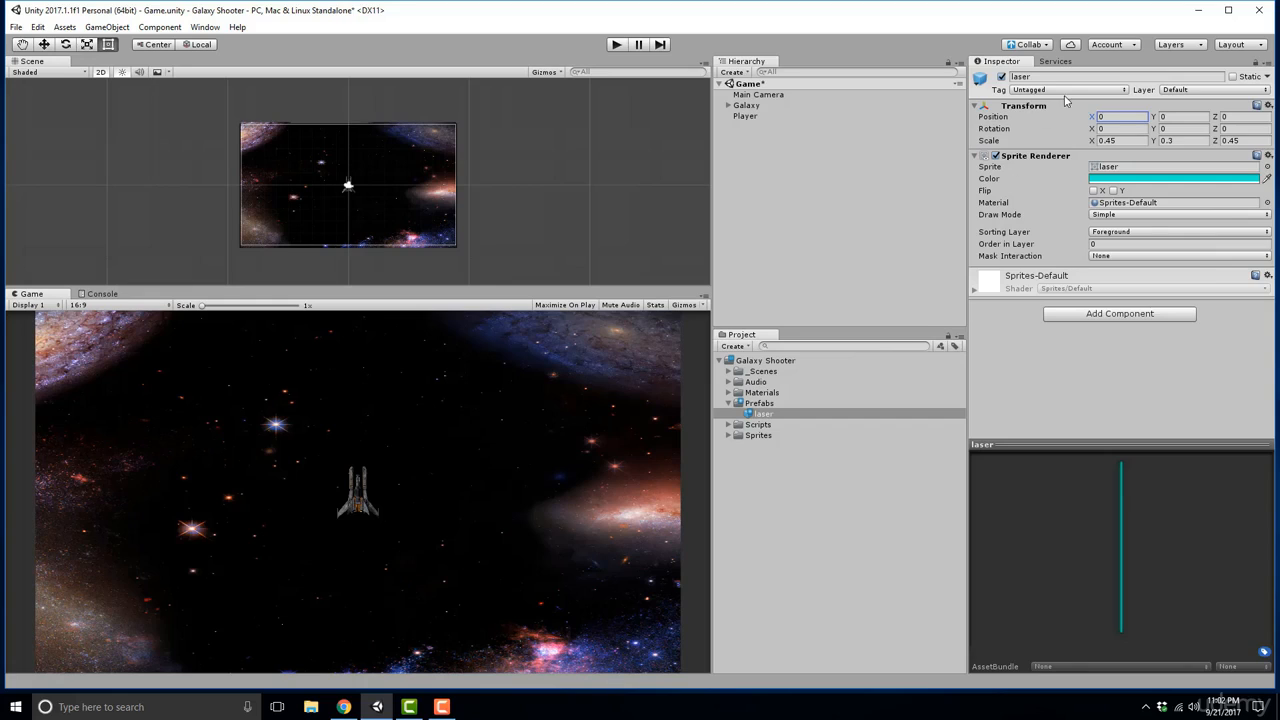
pyautogui.click(794, 288)
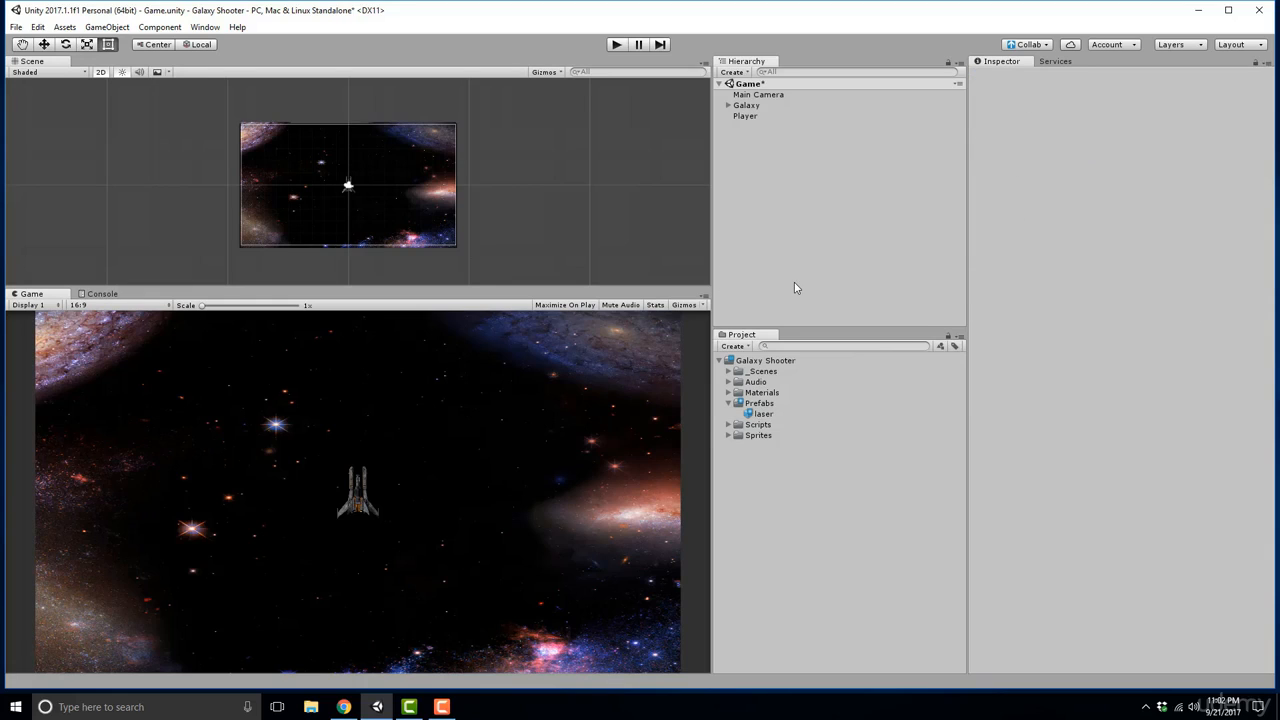
# - Add a laser to the scene from the prefab and set its Y position to 0.88
pyautogui.click(762, 415)
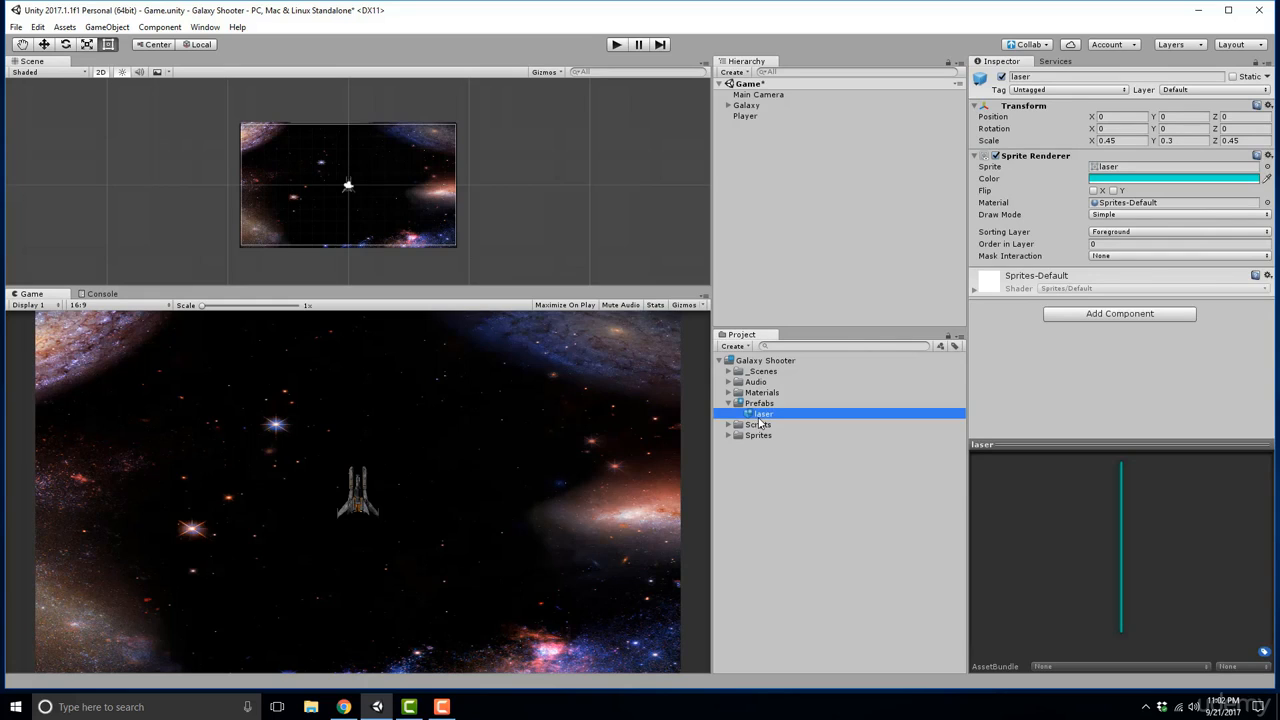
pyautogui.moveTo(760, 423); pyautogui.dragTo(752, 230)
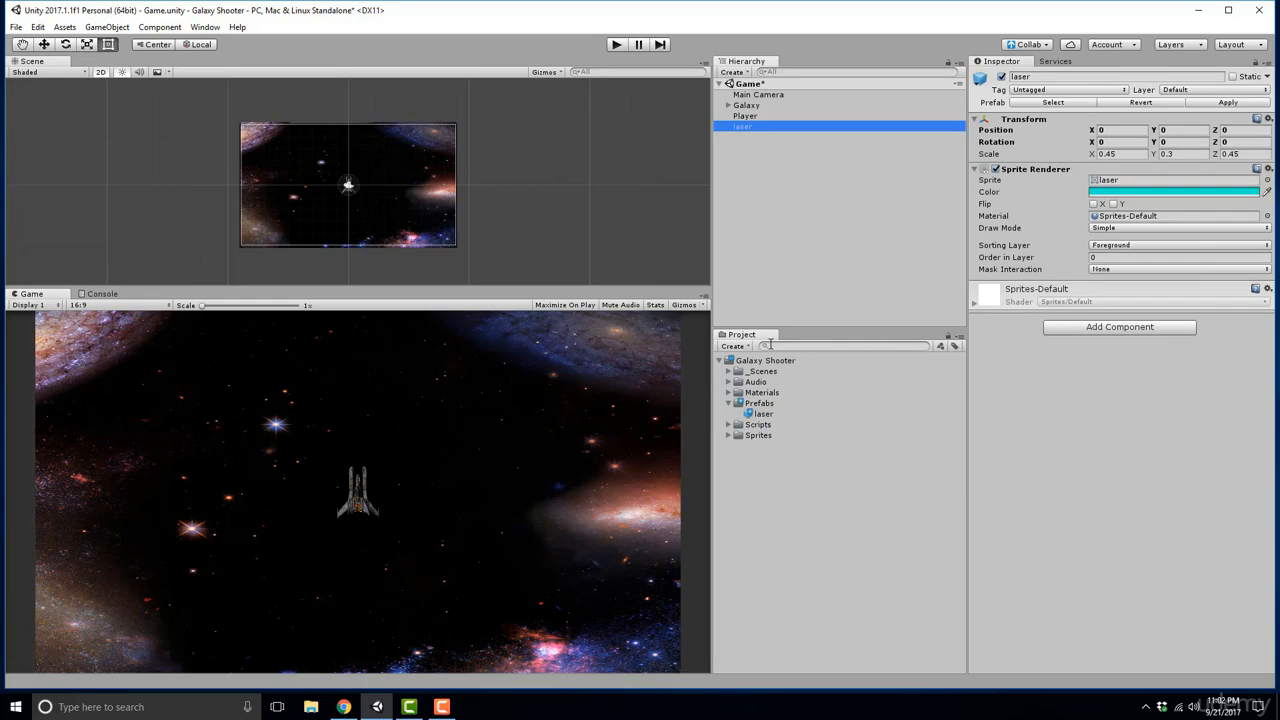
pyautogui.click(785, 188)
pyautogui.click(765, 128)
pyautogui.click(1175, 131)
pyautogui.write('0.88')
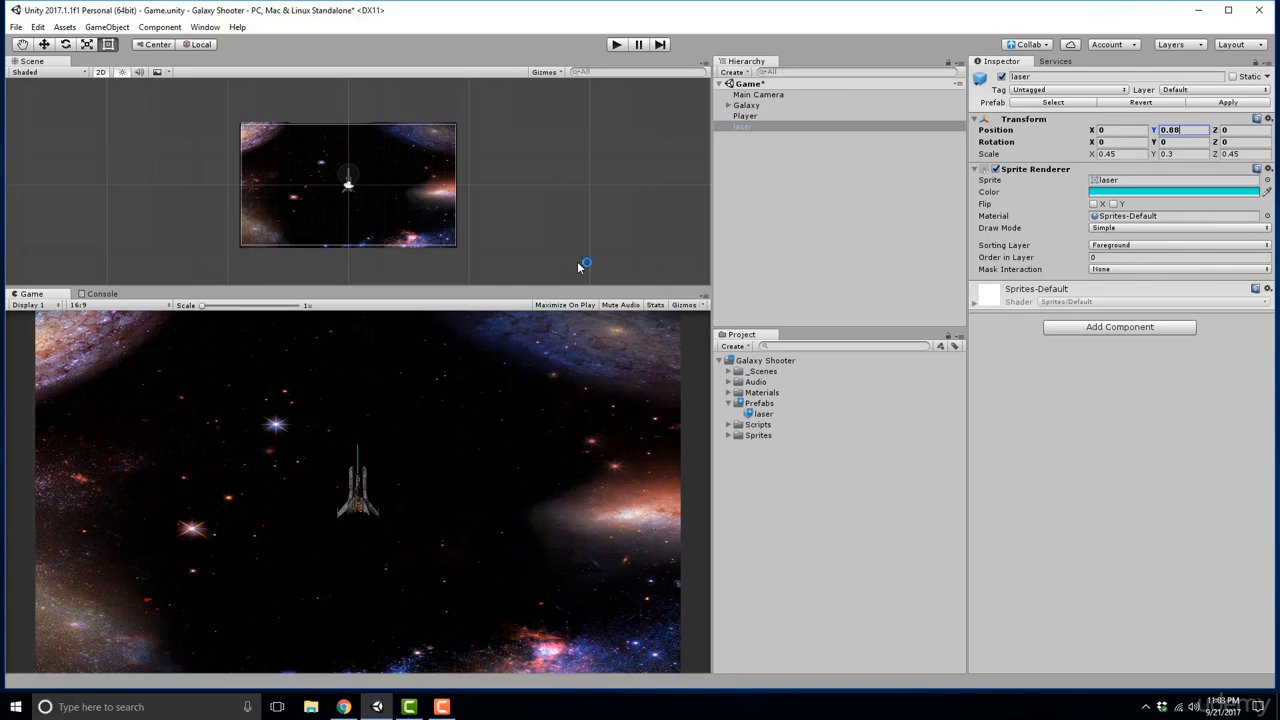
# - Delete the laser instance from the scene
pyautogui.click(741, 130)
pyautogui.press('Delete')
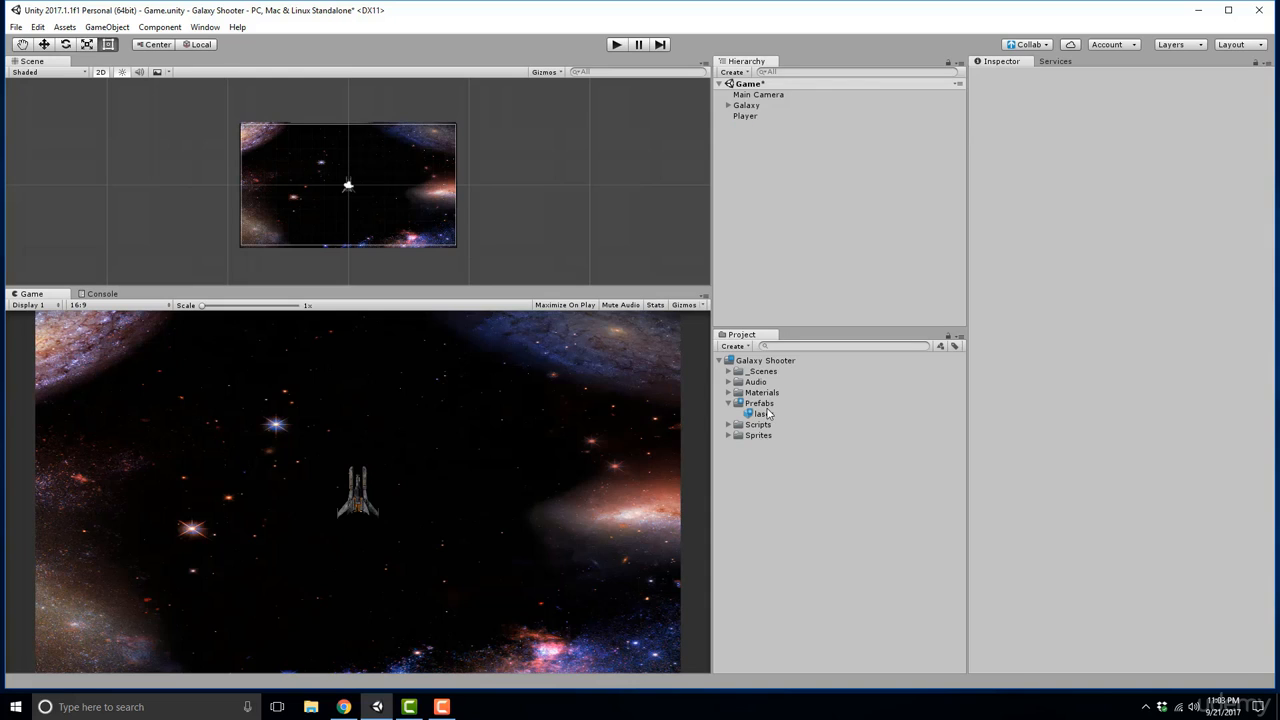